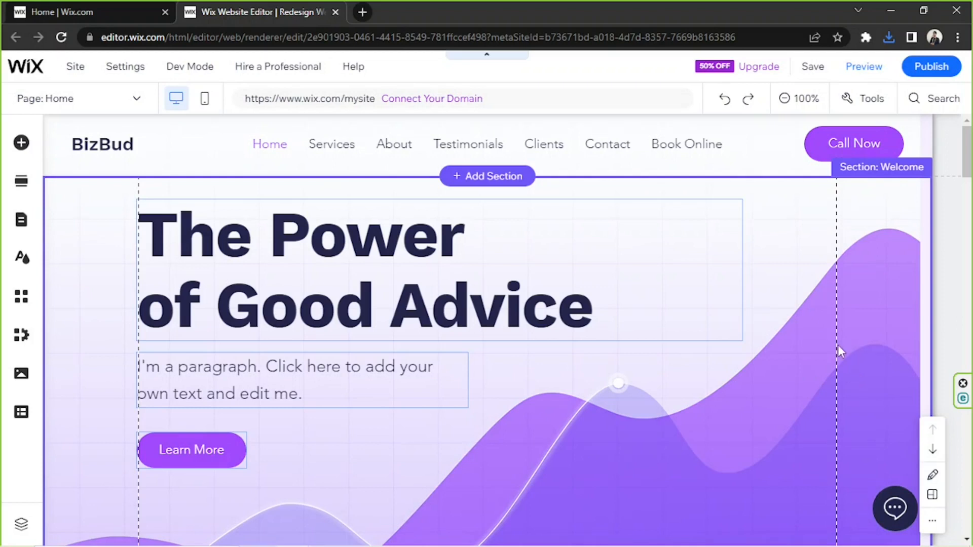
Open the image chooser for the background of the Welcome section's strip
{"action": "scroll", "coordinate": [857, 308], "scroll_direction": "down", "scroll_amount": 2}
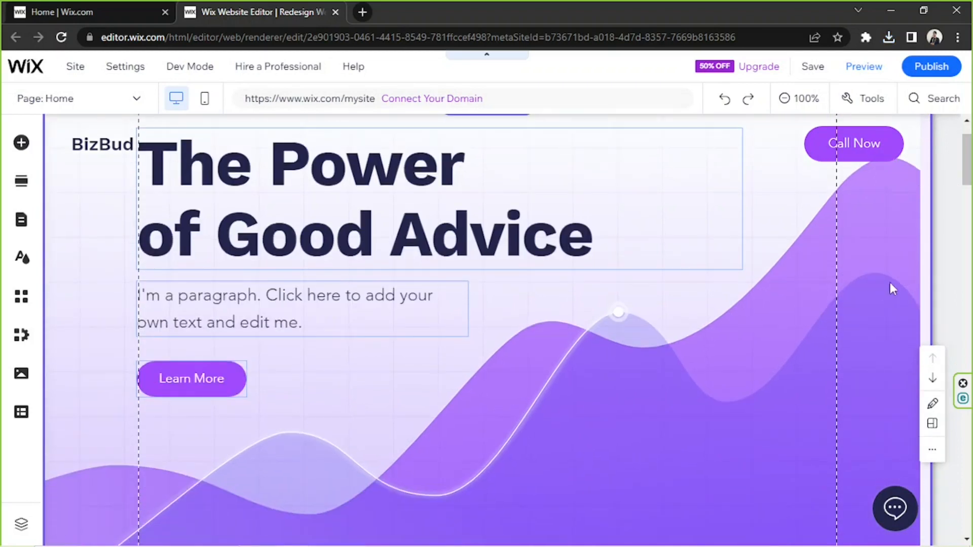
{"action": "left_click", "coordinate": [867, 254]}
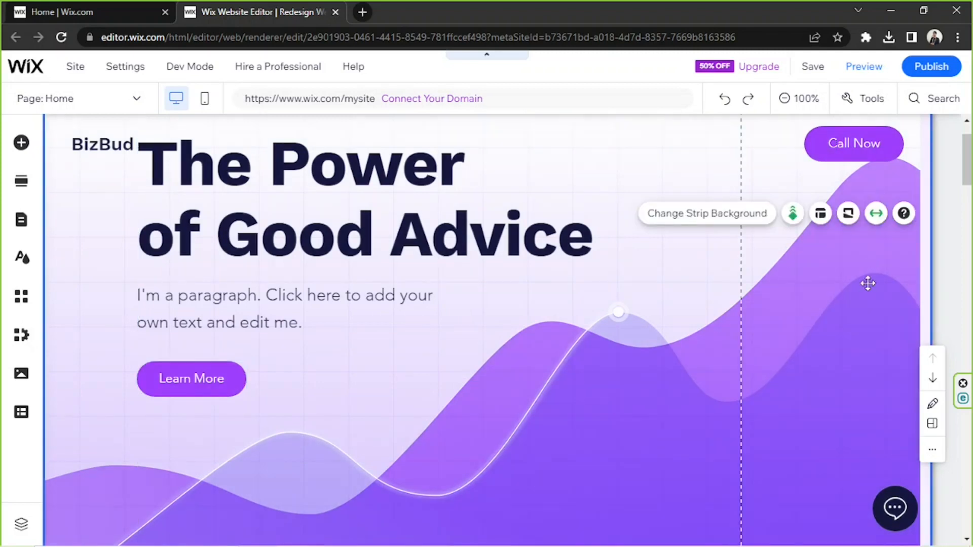
{"action": "left_click", "coordinate": [707, 216]}
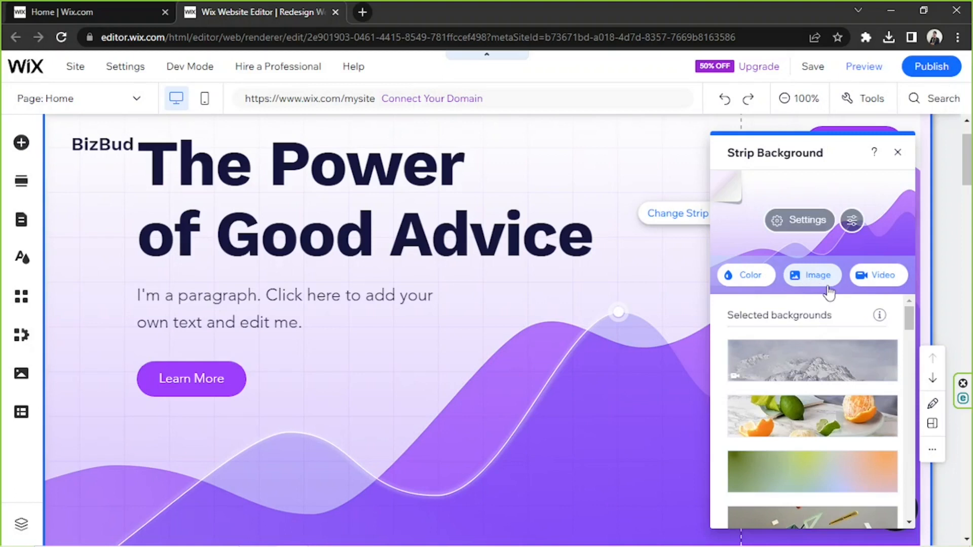
{"action": "left_click", "coordinate": [813, 275]}
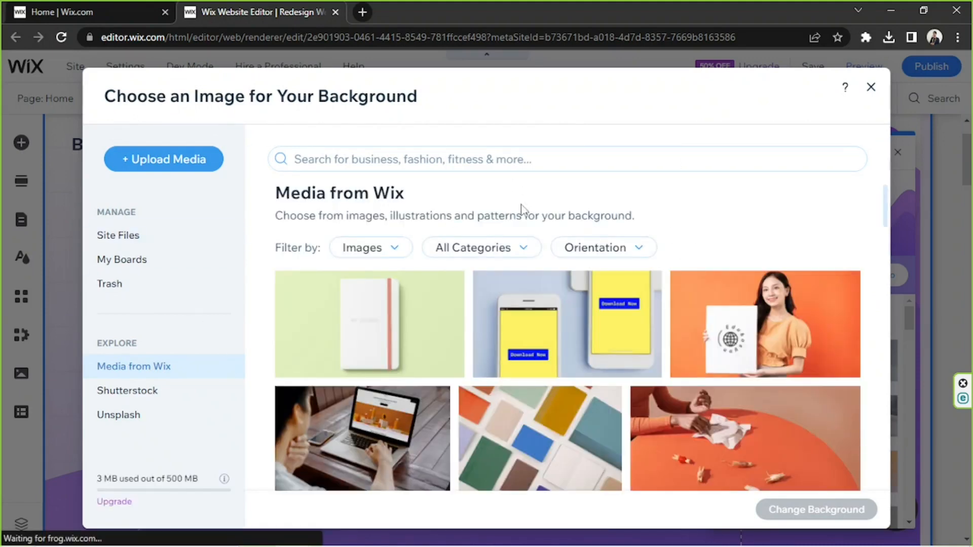
Browse the Wix media images and search them for "corporate"
{"action": "scroll", "coordinate": [522, 208], "scroll_direction": "down", "scroll_amount": 3}
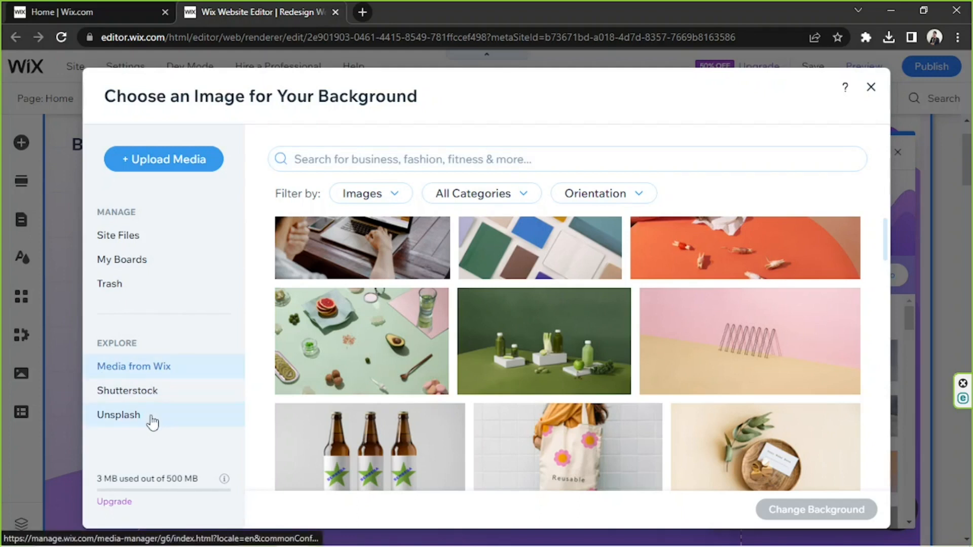
{"action": "scroll", "coordinate": [543, 327], "scroll_direction": "down", "scroll_amount": 10}
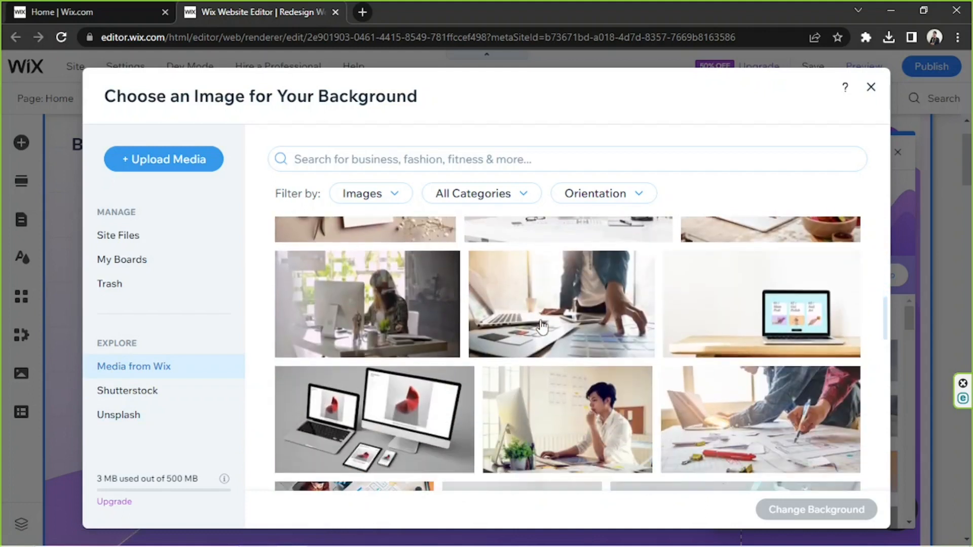
{"action": "scroll", "coordinate": [542, 327], "scroll_direction": "down", "scroll_amount": 4}
{"action": "scroll", "coordinate": [555, 385], "scroll_direction": "up", "scroll_amount": 3}
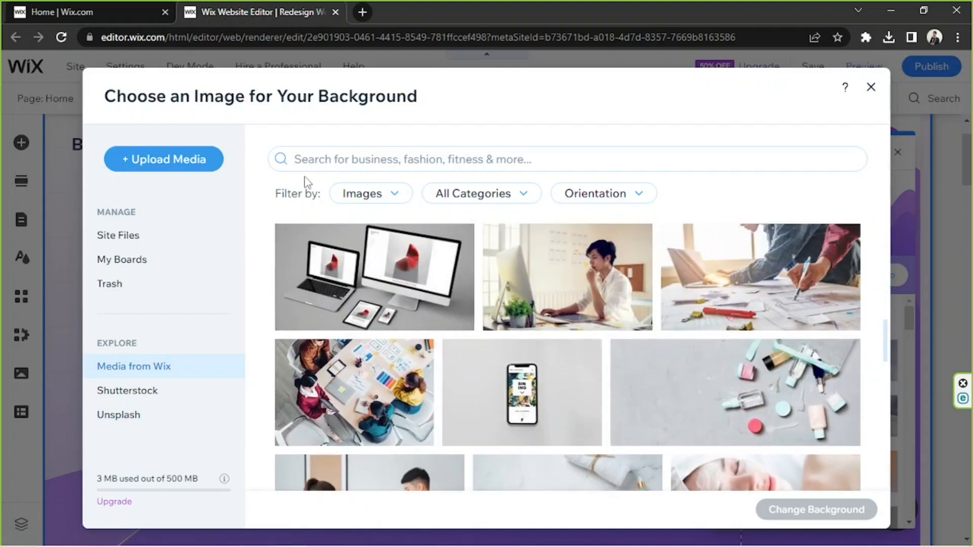
{"action": "left_click", "coordinate": [305, 161]}
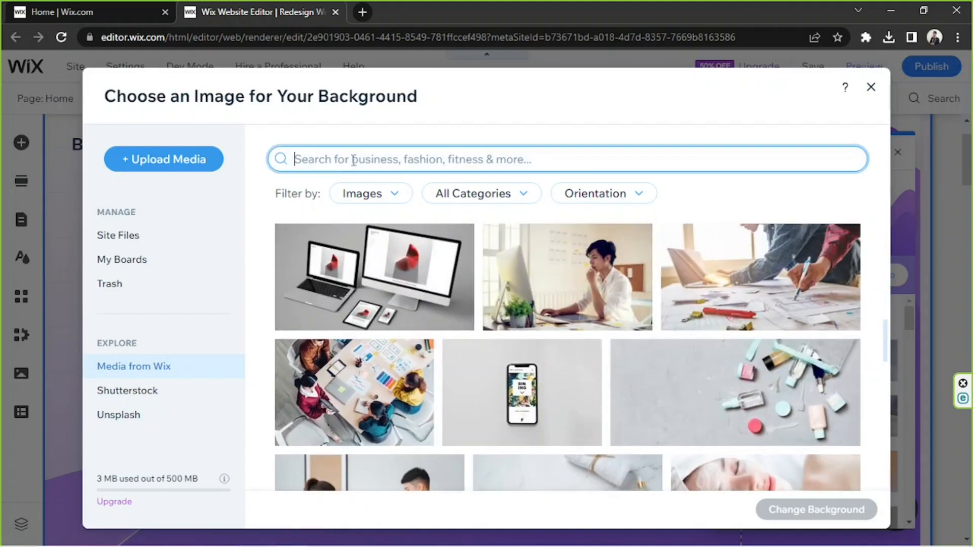
{"action": "type", "text": "d"}
{"action": "type", "text": "orpor"}
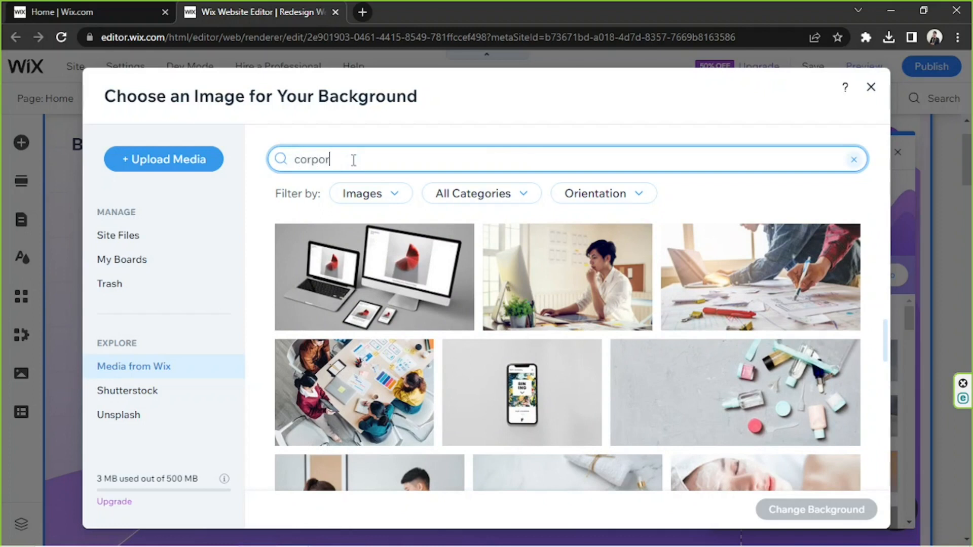
{"action": "type", "text": "ate"}
{"action": "key", "text": "Return"}
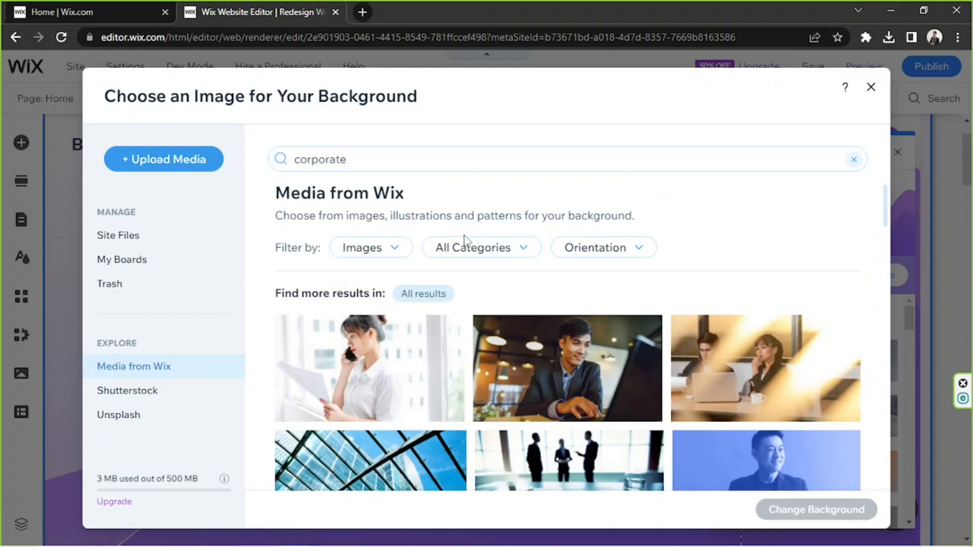
Look through the corporate image results for a suitable background
{"action": "scroll", "coordinate": [463, 243], "scroll_direction": "down", "scroll_amount": 1}
{"action": "scroll", "coordinate": [467, 241], "scroll_direction": "down", "scroll_amount": 6}
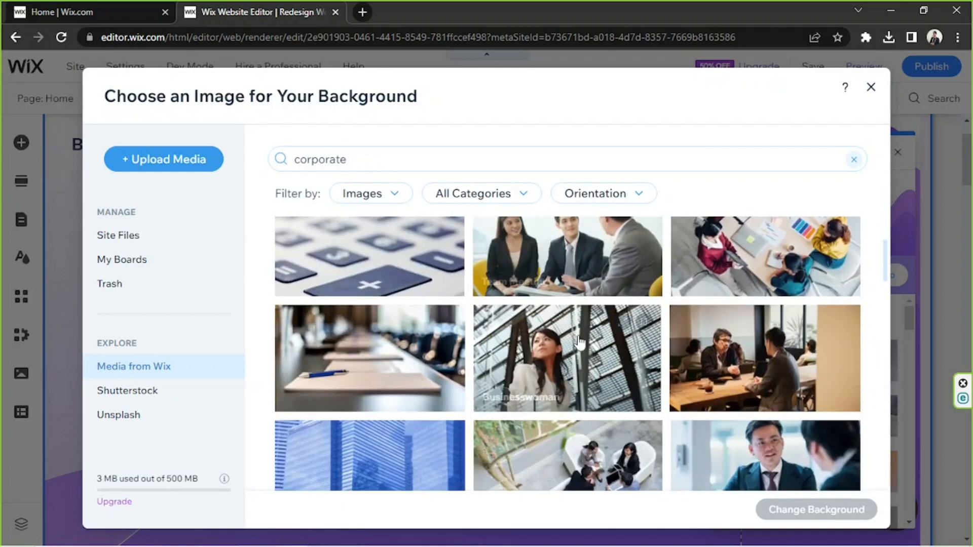
{"action": "scroll", "coordinate": [482, 279], "scroll_direction": "down", "scroll_amount": 4}
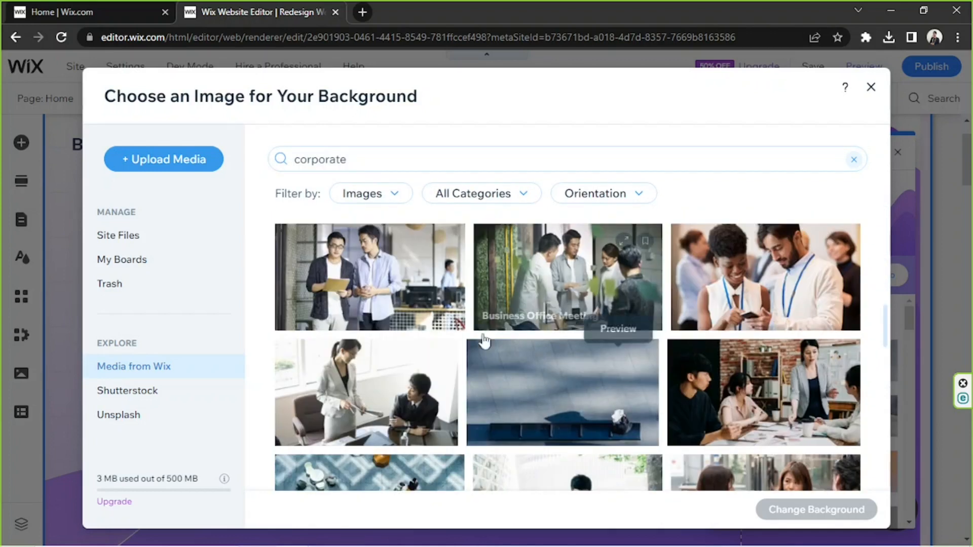
{"action": "scroll", "coordinate": [619, 304], "scroll_direction": "down", "scroll_amount": 4}
{"action": "scroll", "coordinate": [583, 314], "scroll_direction": "down", "scroll_amount": 2}
{"action": "scroll", "coordinate": [497, 340], "scroll_direction": "down", "scroll_amount": 2}
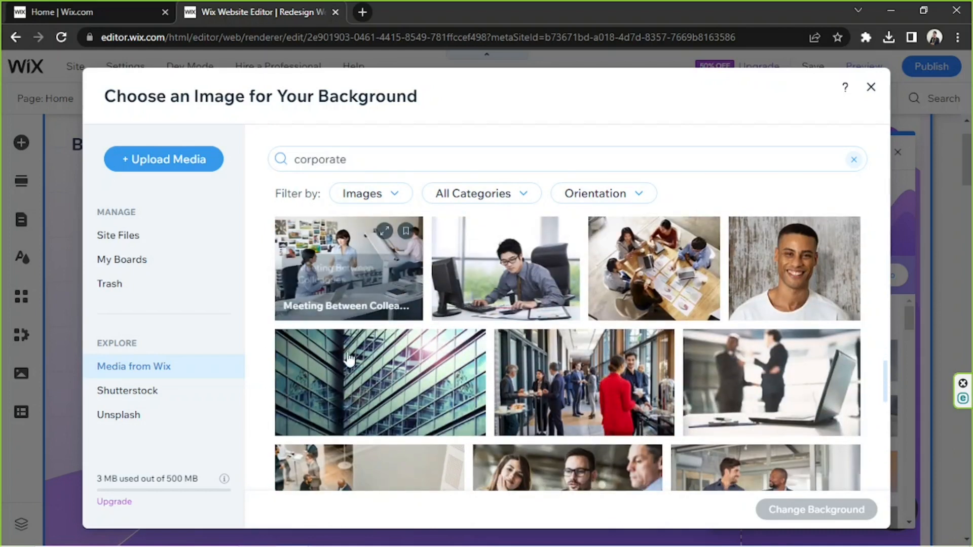
{"action": "scroll", "coordinate": [380, 335], "scroll_direction": "up", "scroll_amount": 10}
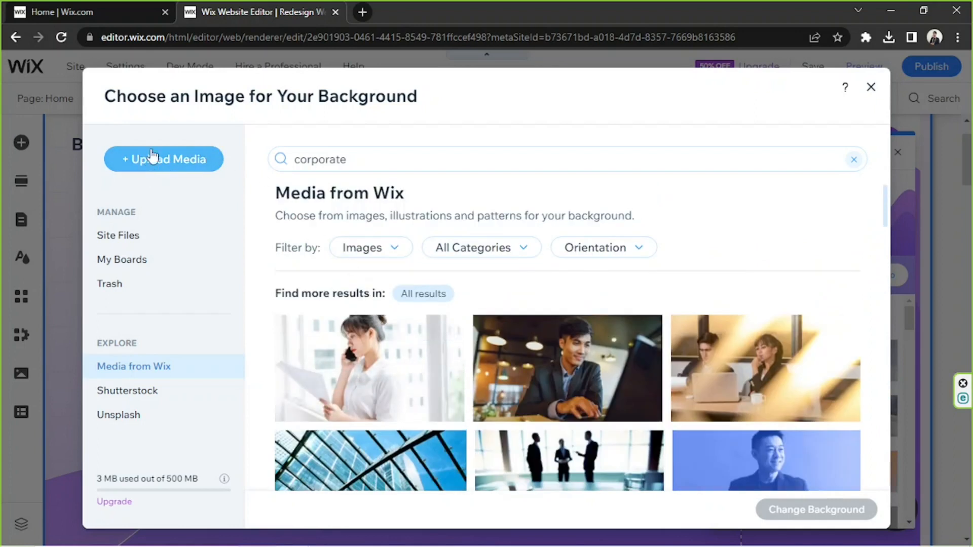
Upload the pink Pexels image 2318068 and the mountain sunset image 1323550 from the Wix Sample Media folder, and show the site files
{"action": "left_click", "coordinate": [165, 168]}
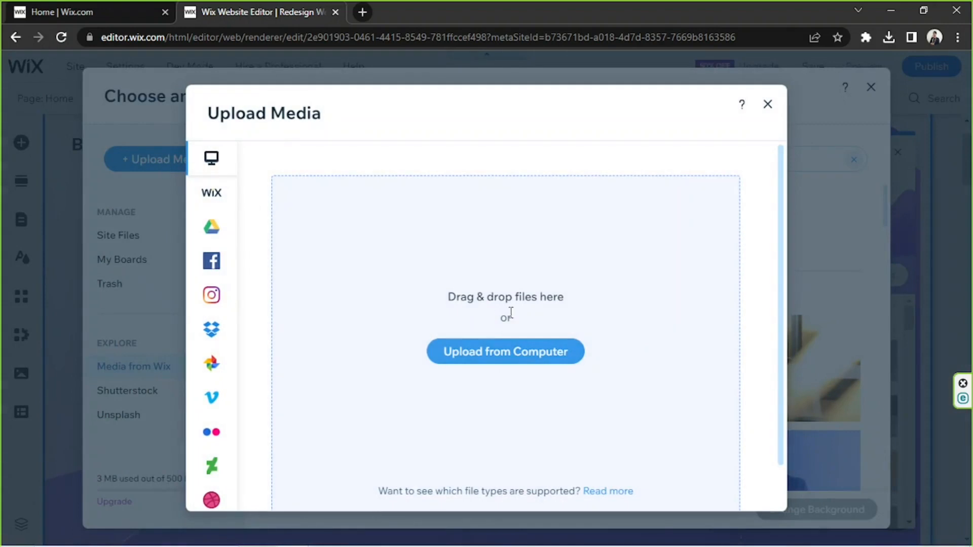
{"action": "left_click_drag", "start_coordinate": [442, 298], "coordinate": [573, 300]}
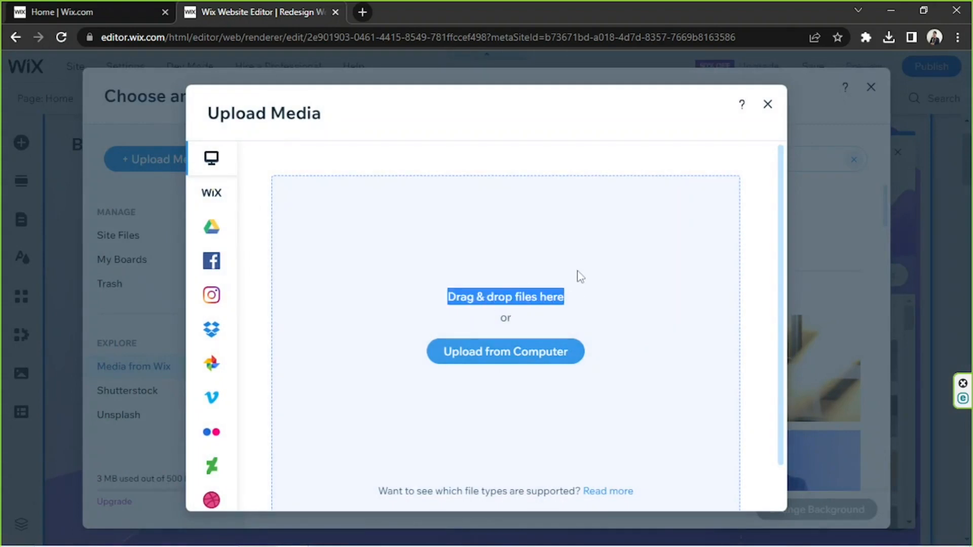
{"action": "left_click", "coordinate": [577, 274]}
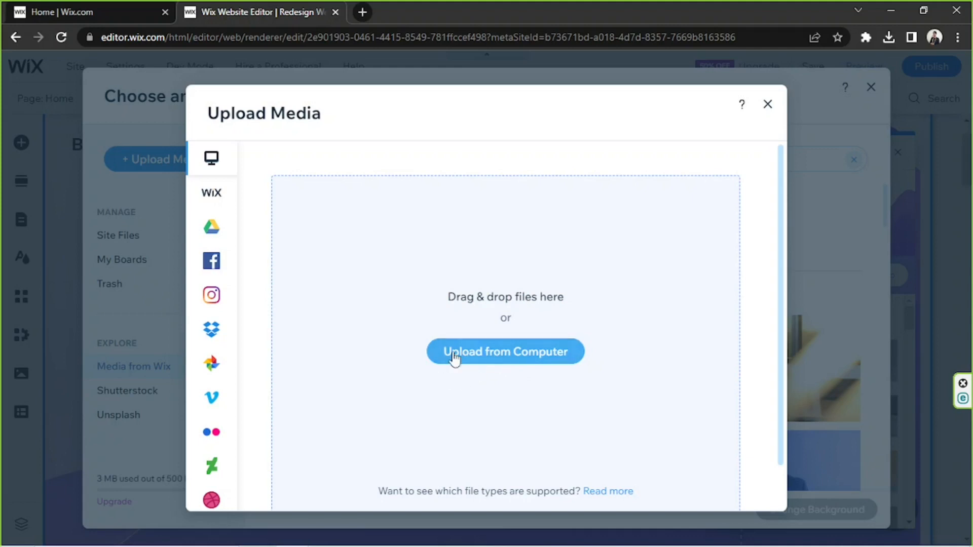
{"action": "left_click", "coordinate": [502, 355]}
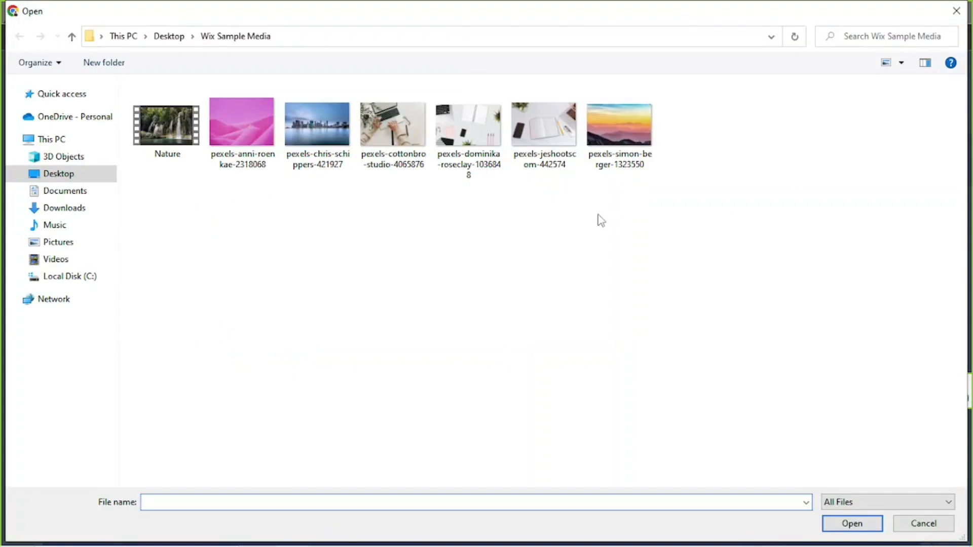
{"action": "left_click", "coordinate": [261, 165]}
{"action": "left_click", "coordinate": [608, 173]}
{"action": "left_click", "coordinate": [260, 134]}
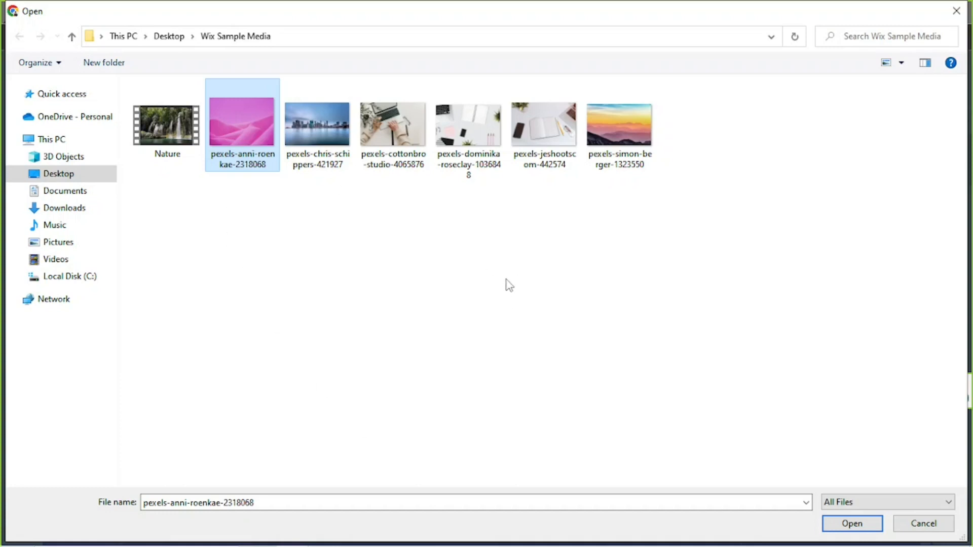
{"action": "left_click", "coordinate": [601, 163], "text": "ctrl"}
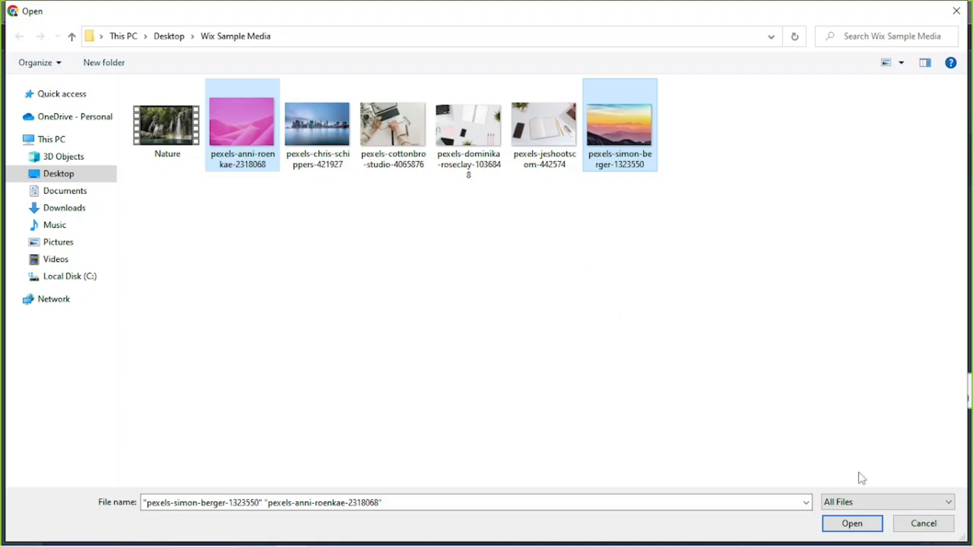
{"action": "left_click", "coordinate": [857, 527]}
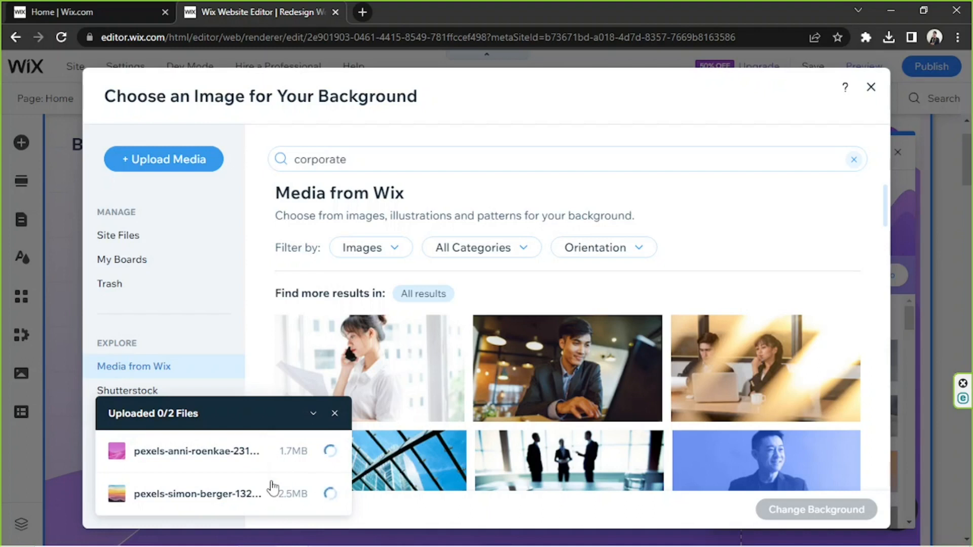
{"action": "left_click", "coordinate": [121, 246]}
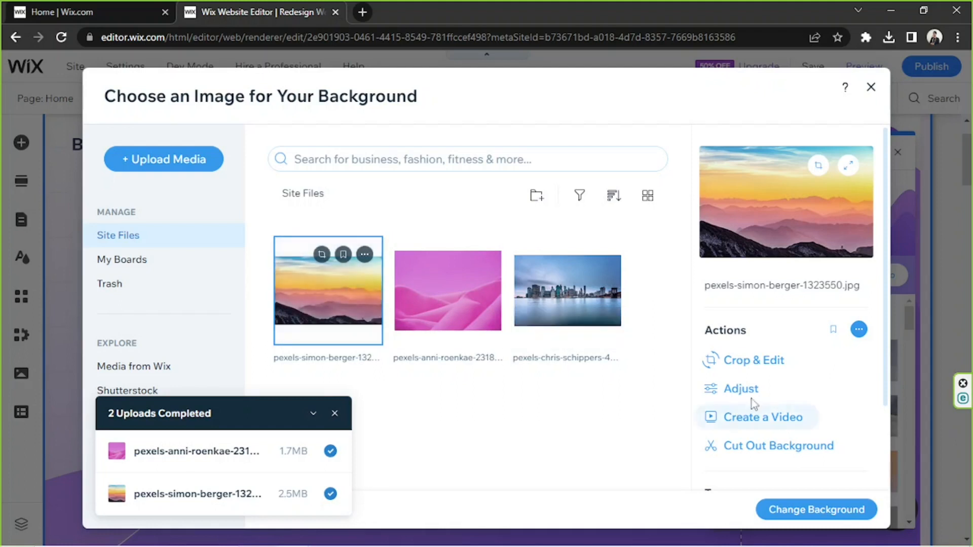
Examine the mountain sunset image's available actions, tags and file info
{"action": "scroll", "coordinate": [749, 331], "scroll_direction": "down", "scroll_amount": 2}
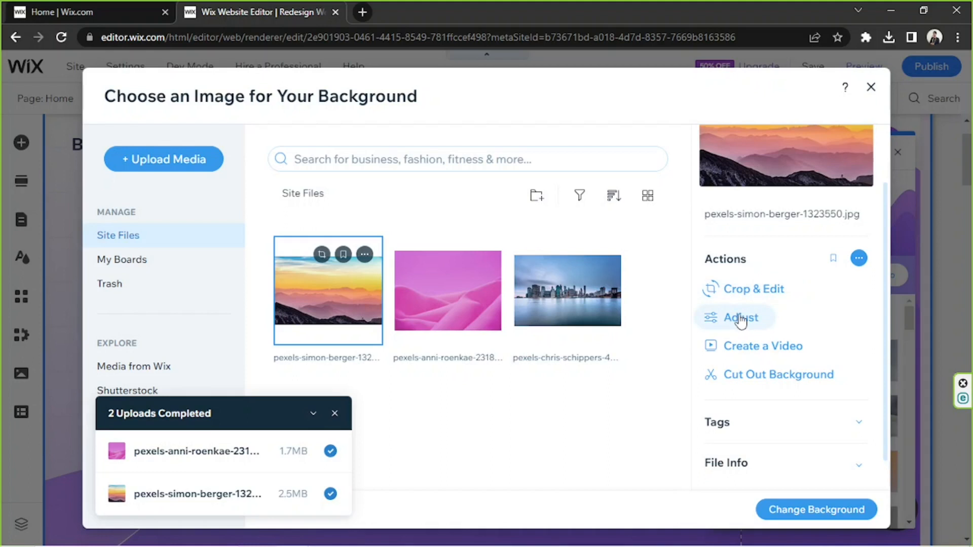
{"action": "scroll", "coordinate": [741, 321], "scroll_direction": "down", "scroll_amount": 1}
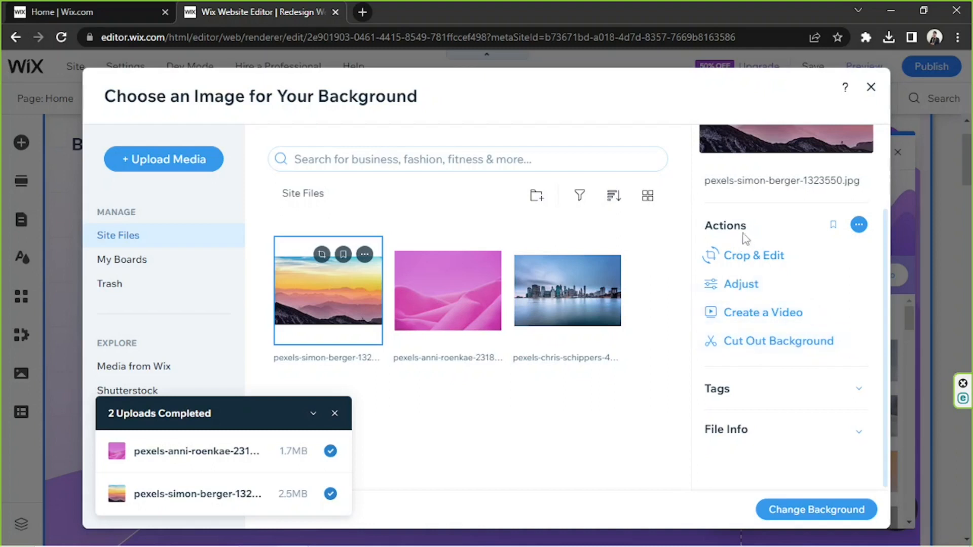
{"action": "left_click", "coordinate": [859, 389]}
{"action": "scroll", "coordinate": [856, 349], "scroll_direction": "down", "scroll_amount": 3}
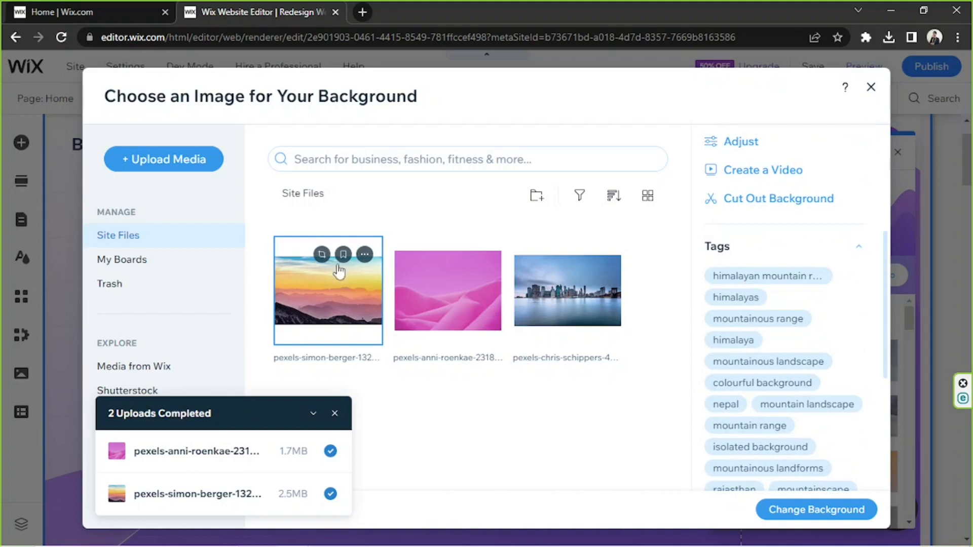
{"action": "left_click", "coordinate": [858, 247]}
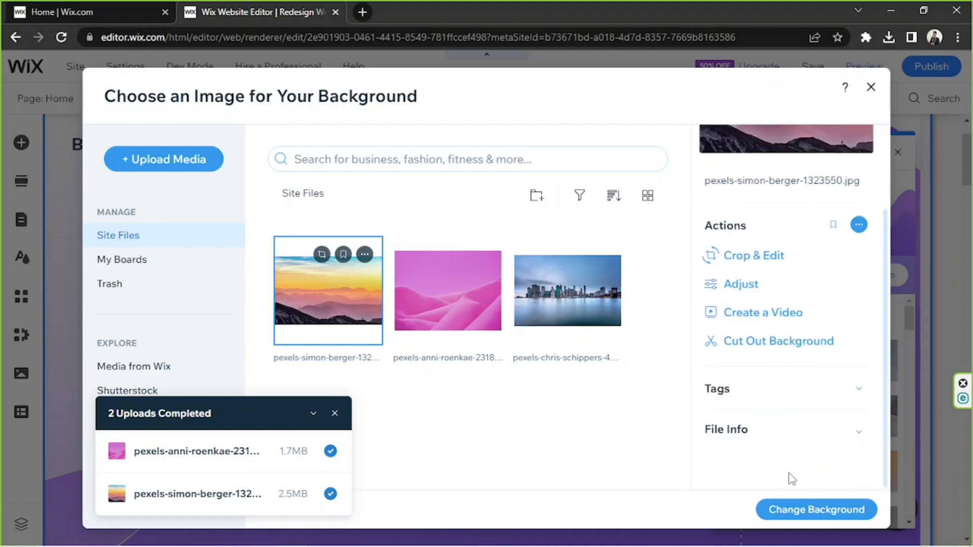
{"action": "left_click", "coordinate": [859, 432]}
{"action": "scroll", "coordinate": [822, 344], "scroll_direction": "down", "scroll_amount": 3}
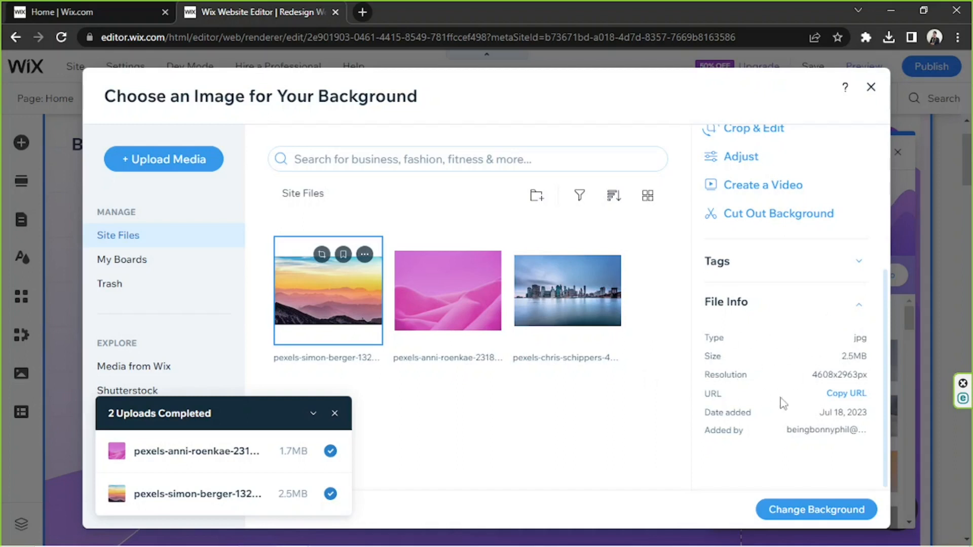
{"action": "left_click", "coordinate": [860, 307]}
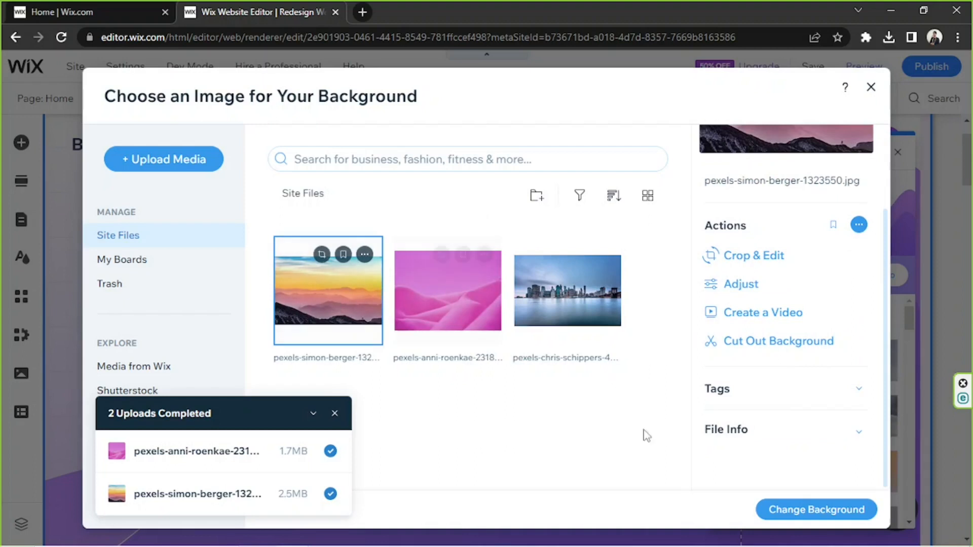
Apply the mountain sunset image as the strip background, check it on the page and close the background settings
{"action": "left_click", "coordinate": [813, 513]}
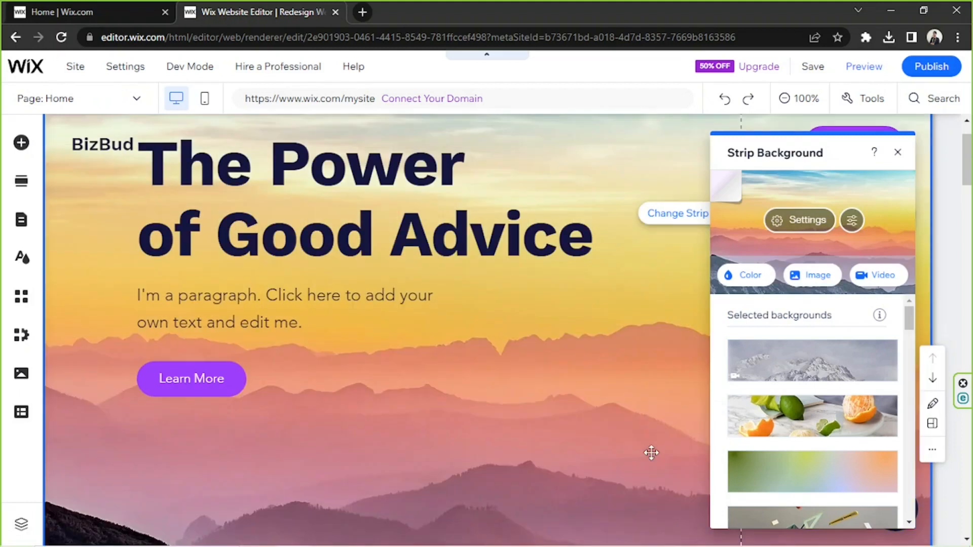
{"action": "scroll", "coordinate": [648, 449], "scroll_direction": "down", "scroll_amount": 5}
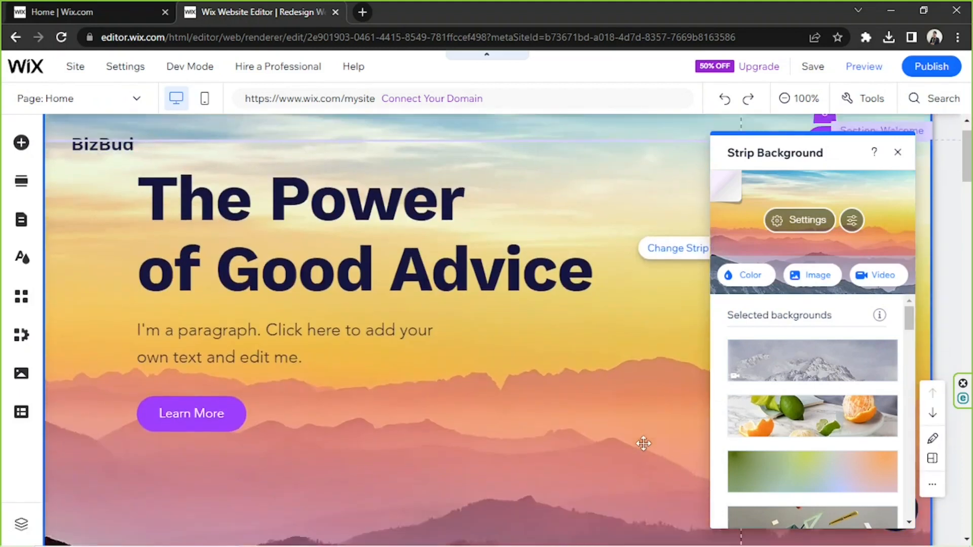
{"action": "scroll", "coordinate": [646, 450], "scroll_direction": "up", "scroll_amount": 5}
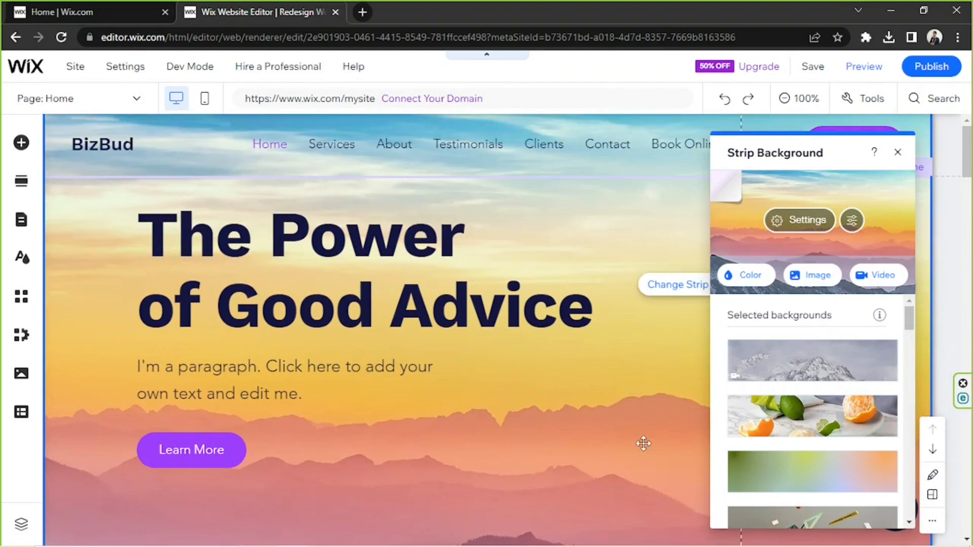
{"action": "scroll", "coordinate": [642, 439], "scroll_direction": "down", "scroll_amount": 5}
{"action": "scroll", "coordinate": [642, 440], "scroll_direction": "up", "scroll_amount": 5}
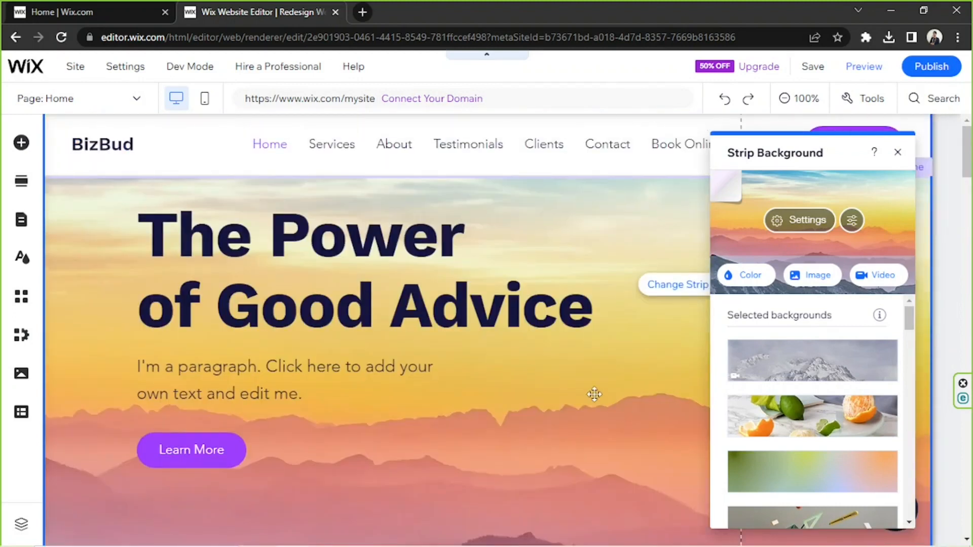
{"action": "left_click", "coordinate": [898, 152]}
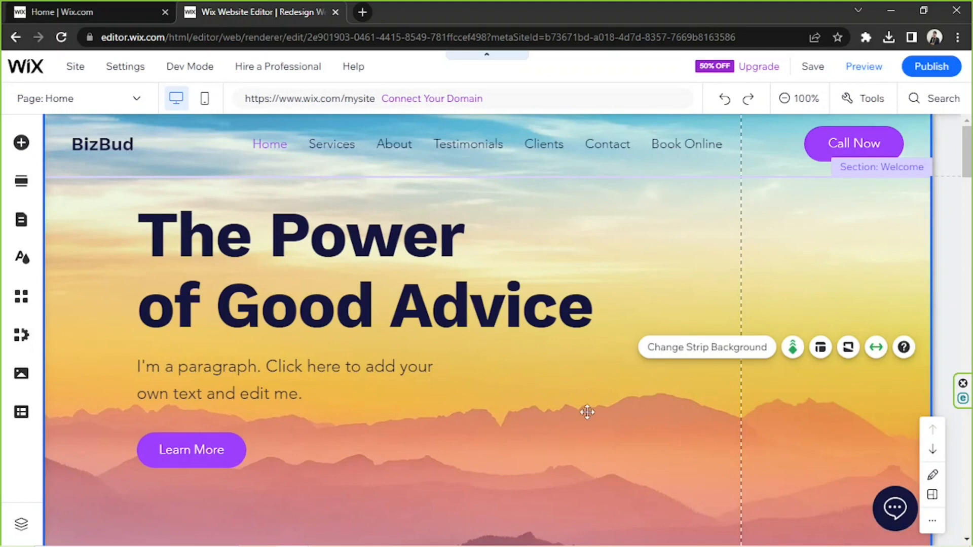
Open the text settings of the "The Power of Good Advice" heading and examine its effects and character and line spacing options
{"action": "left_click", "coordinate": [357, 298]}
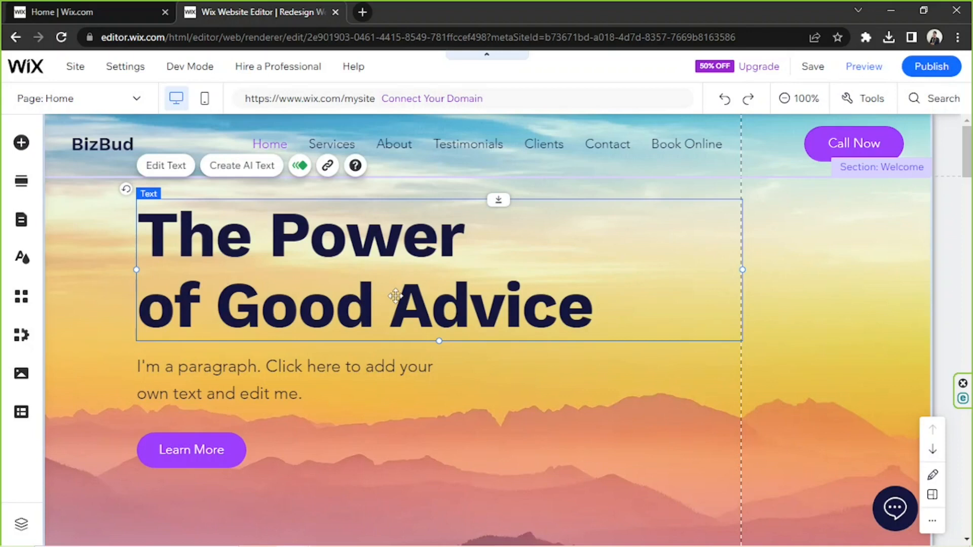
{"action": "left_click", "coordinate": [175, 175]}
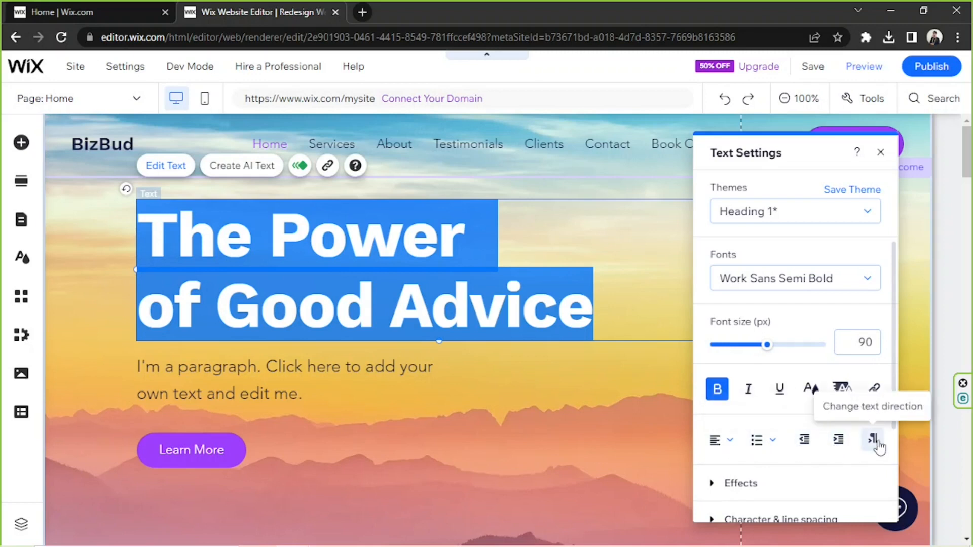
{"action": "scroll", "coordinate": [848, 360], "scroll_direction": "down", "scroll_amount": 3}
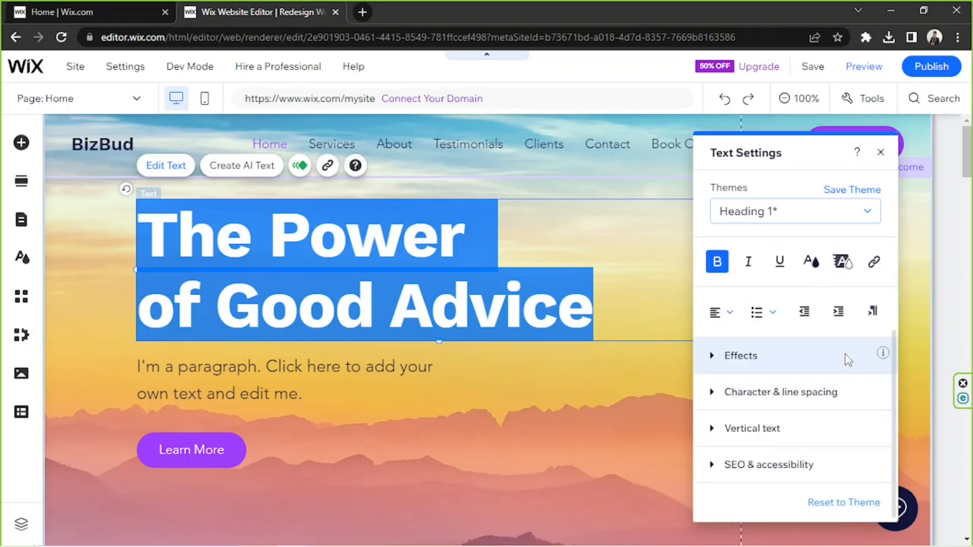
{"action": "left_click", "coordinate": [741, 355]}
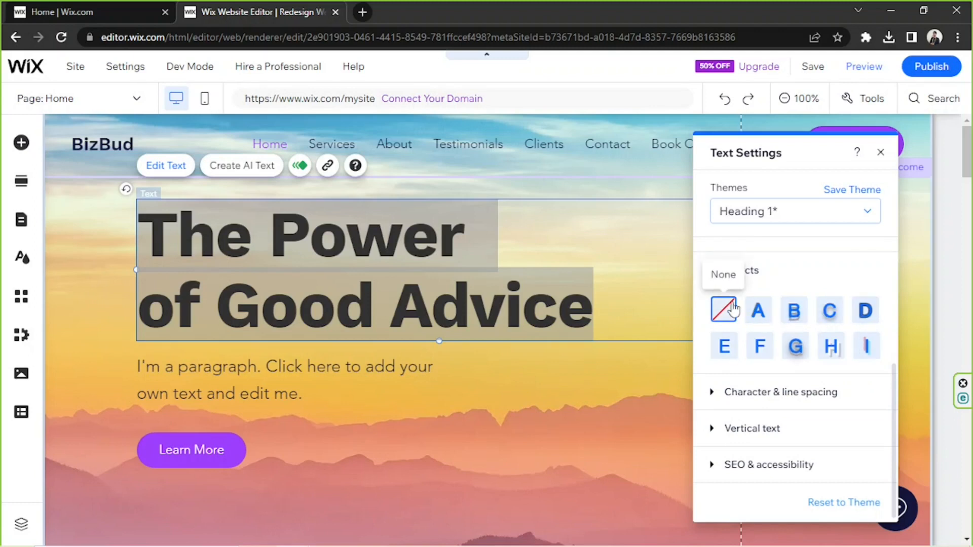
{"action": "left_click", "coordinate": [713, 392]}
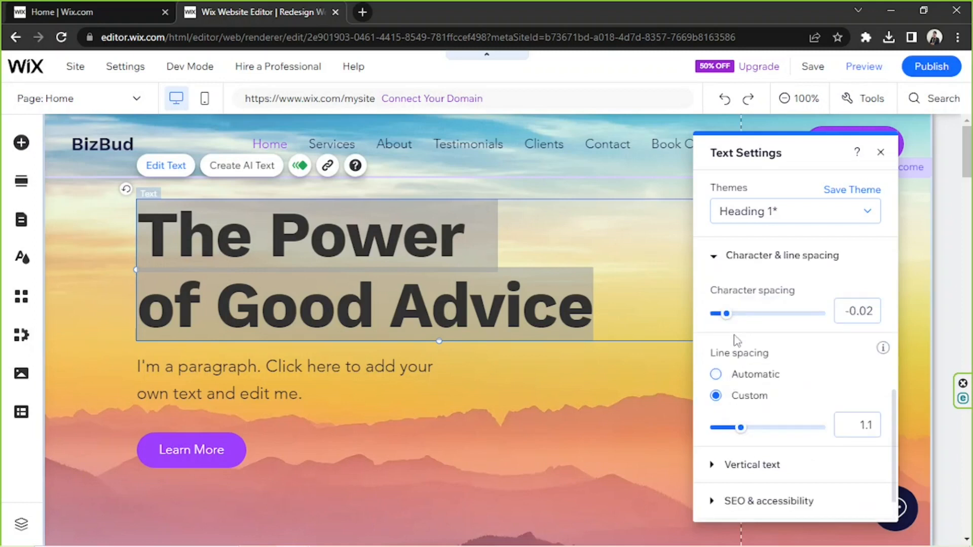
Try vertical text on the "The Power of Good Advice" heading and turn it back off
{"action": "left_click", "coordinate": [714, 436]}
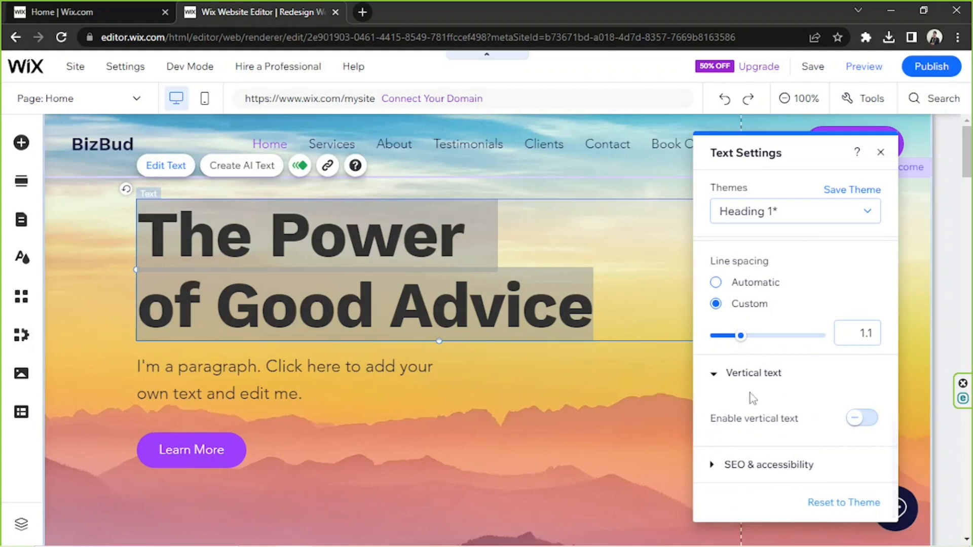
{"action": "left_click", "coordinate": [860, 424]}
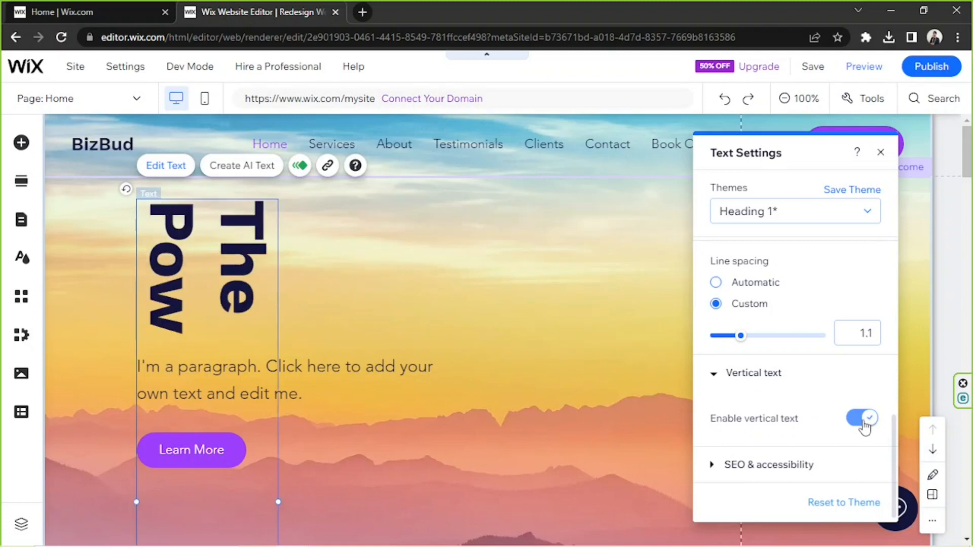
{"action": "left_click", "coordinate": [863, 421]}
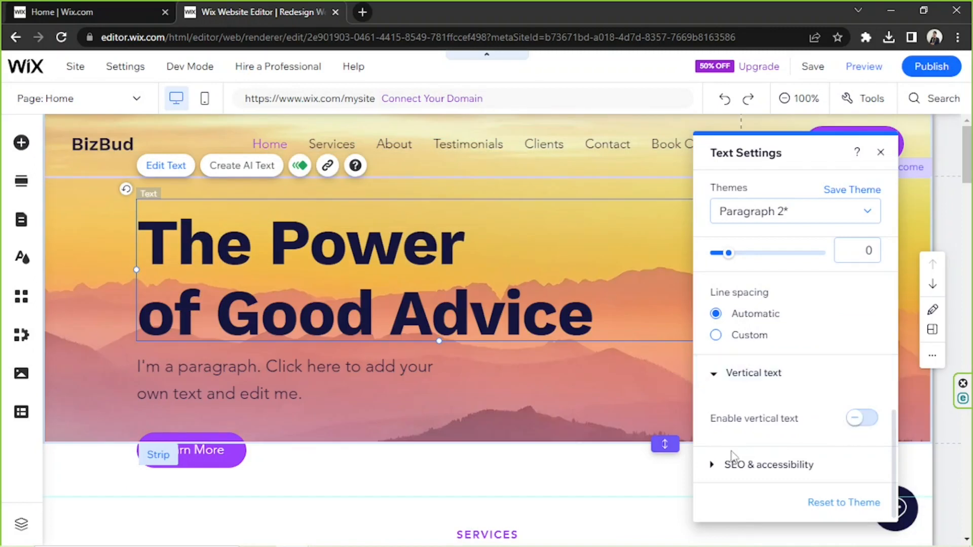
Examine the heading's SEO and accessibility setting and its remaining text options, and close the text settings
{"action": "left_click", "coordinate": [725, 466]}
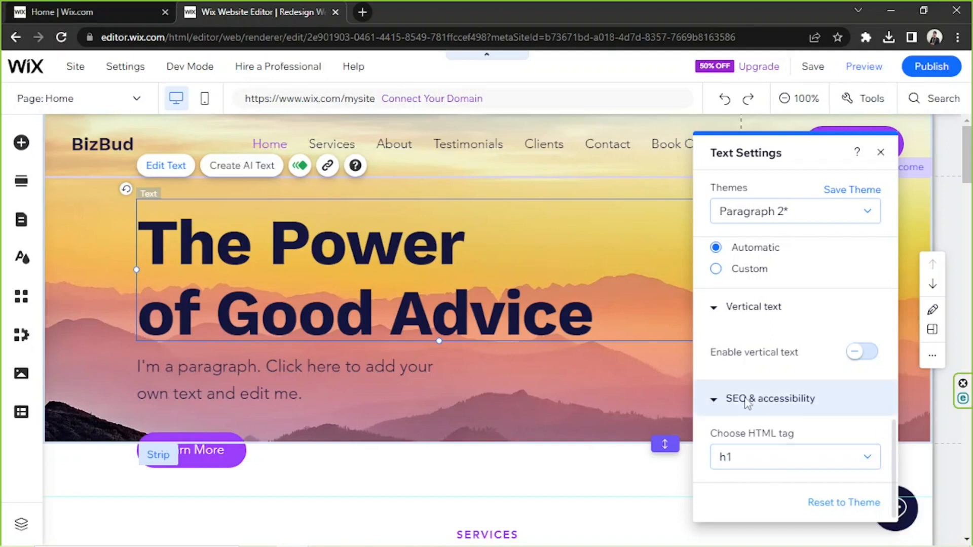
{"action": "left_click", "coordinate": [716, 400]}
{"action": "scroll", "coordinate": [812, 372], "scroll_direction": "up", "scroll_amount": 8}
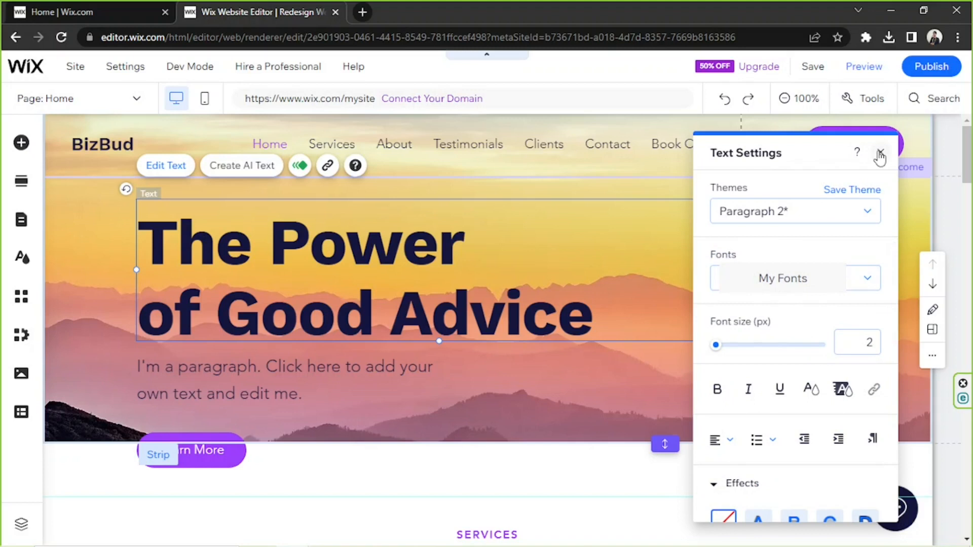
{"action": "scroll", "coordinate": [770, 365], "scroll_direction": "down", "scroll_amount": 5}
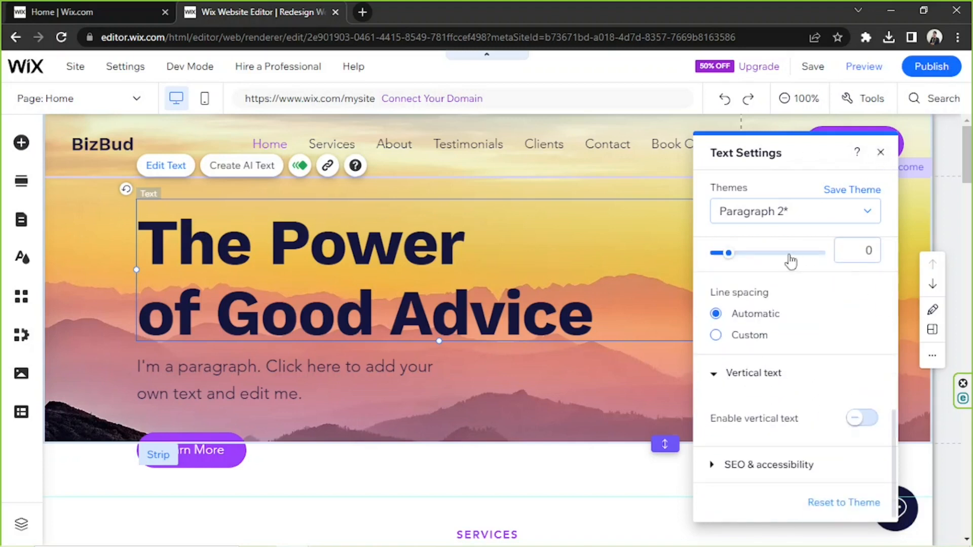
{"action": "left_click", "coordinate": [882, 154]}
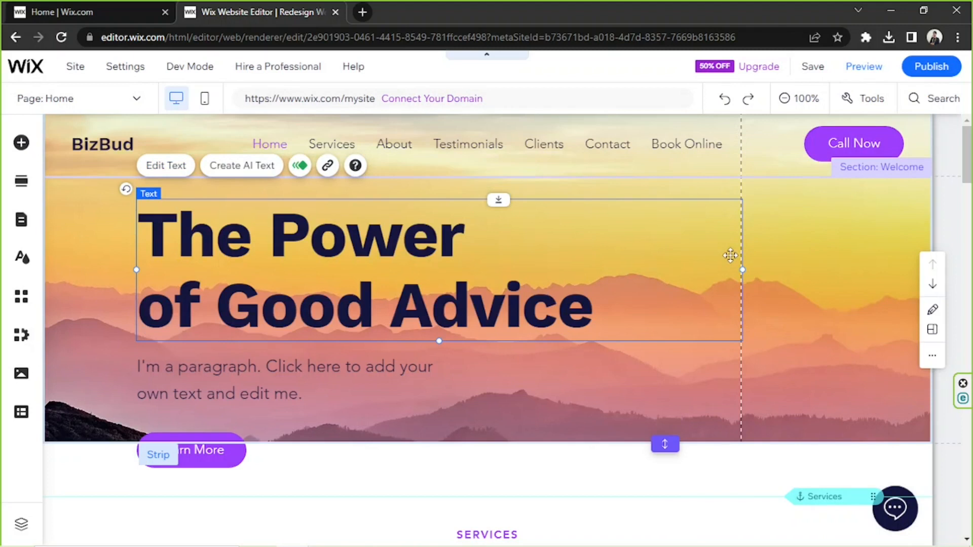
Select the Welcome strip and look over the Services section below it
{"action": "left_click", "coordinate": [822, 248]}
{"action": "scroll", "coordinate": [823, 250], "scroll_direction": "down", "scroll_amount": 7}
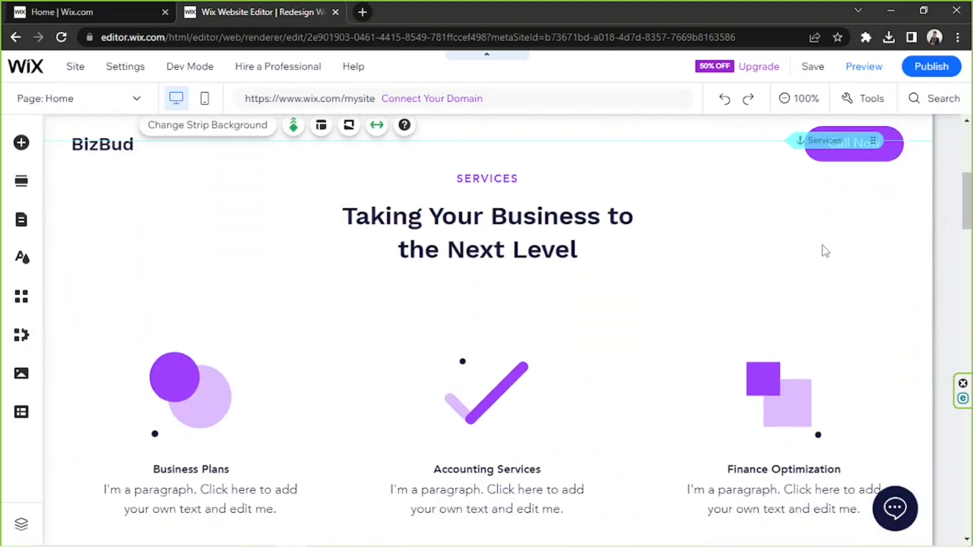
{"action": "scroll", "coordinate": [825, 247], "scroll_direction": "up", "scroll_amount": 7}
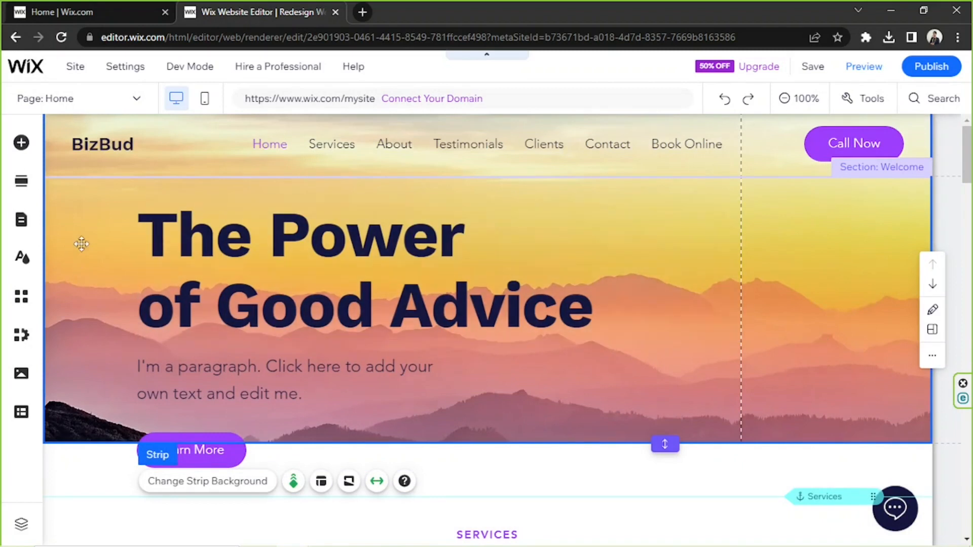
Look through the elements that can be added, including Decorative, Box, Gallery and Bookings, and return to the Welcome strip
{"action": "left_click", "coordinate": [21, 143]}
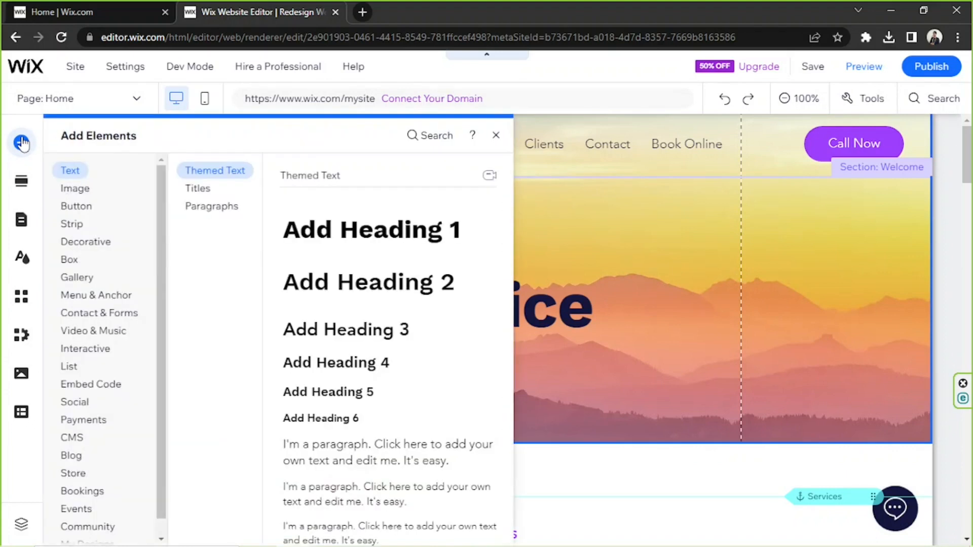
{"action": "scroll", "coordinate": [77, 171], "scroll_direction": "down", "scroll_amount": 1}
{"action": "scroll", "coordinate": [77, 169], "scroll_direction": "up", "scroll_amount": 1}
{"action": "scroll", "coordinate": [89, 172], "scroll_direction": "down", "scroll_amount": 1}
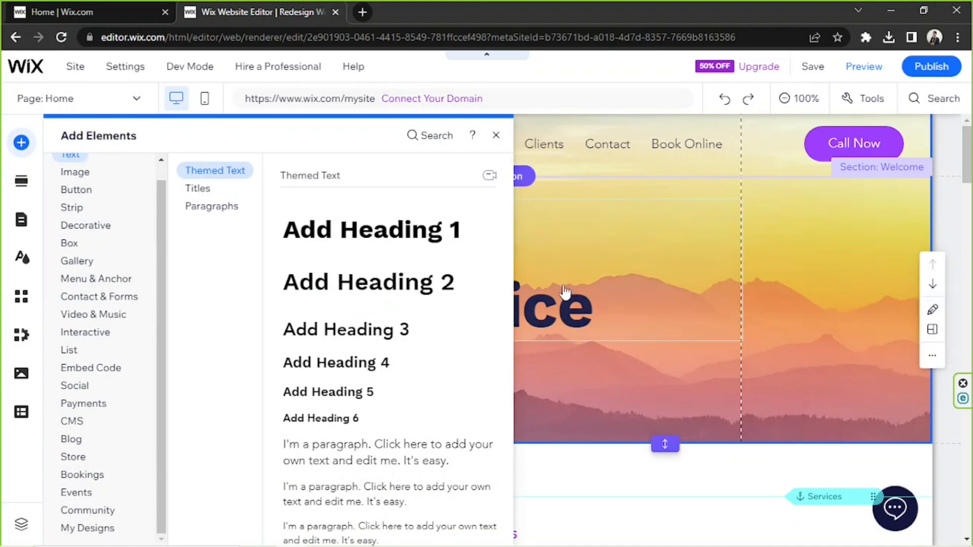
{"action": "scroll", "coordinate": [78, 190], "scroll_direction": "up", "scroll_amount": 1}
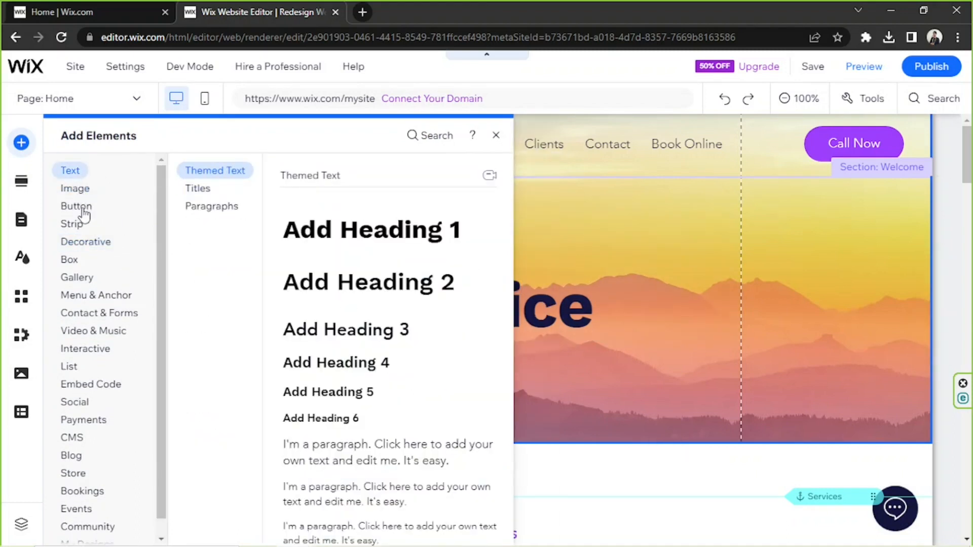
{"action": "mouse_move", "coordinate": [85, 243]}
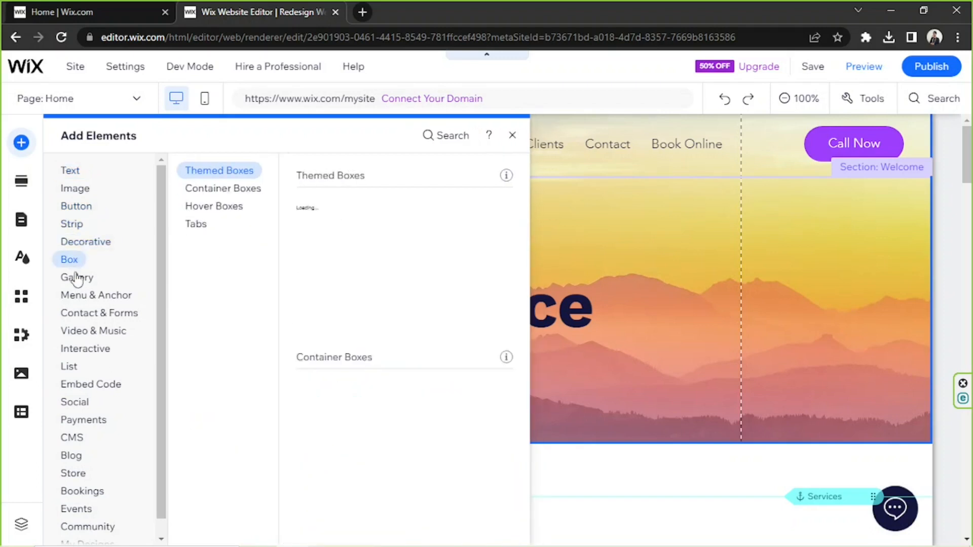
{"action": "mouse_move", "coordinate": [77, 280]}
{"action": "scroll", "coordinate": [77, 285], "scroll_direction": "down", "scroll_amount": 1}
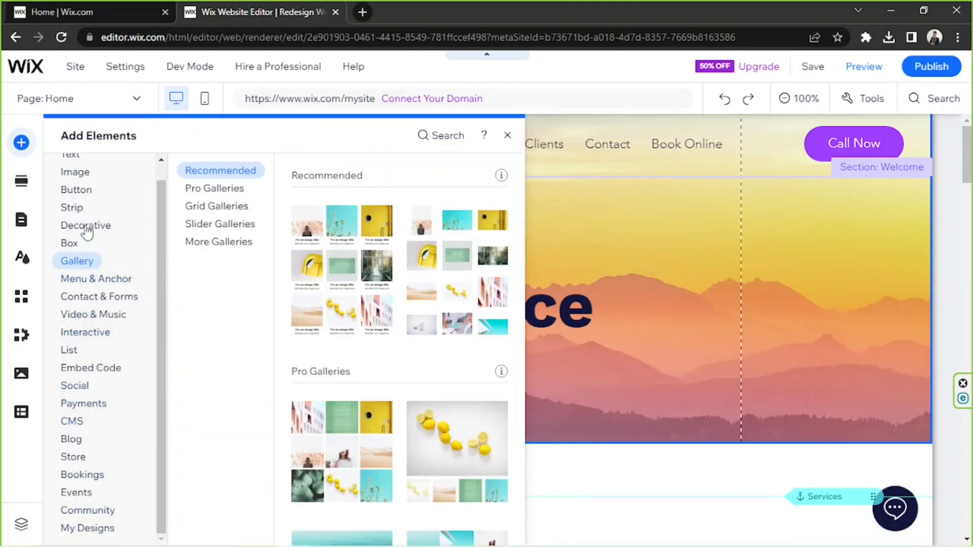
{"action": "scroll", "coordinate": [83, 226], "scroll_direction": "up", "scroll_amount": 1}
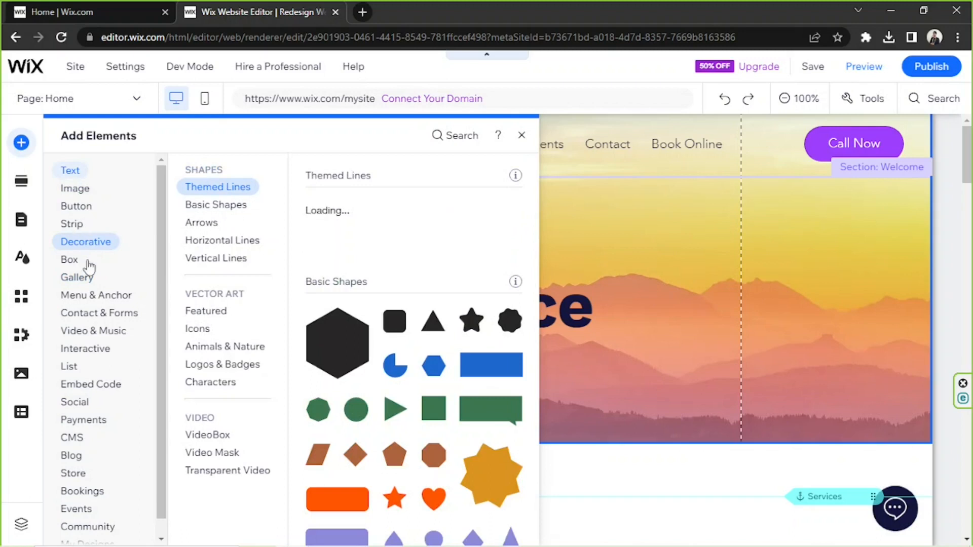
{"action": "mouse_move", "coordinate": [90, 491]}
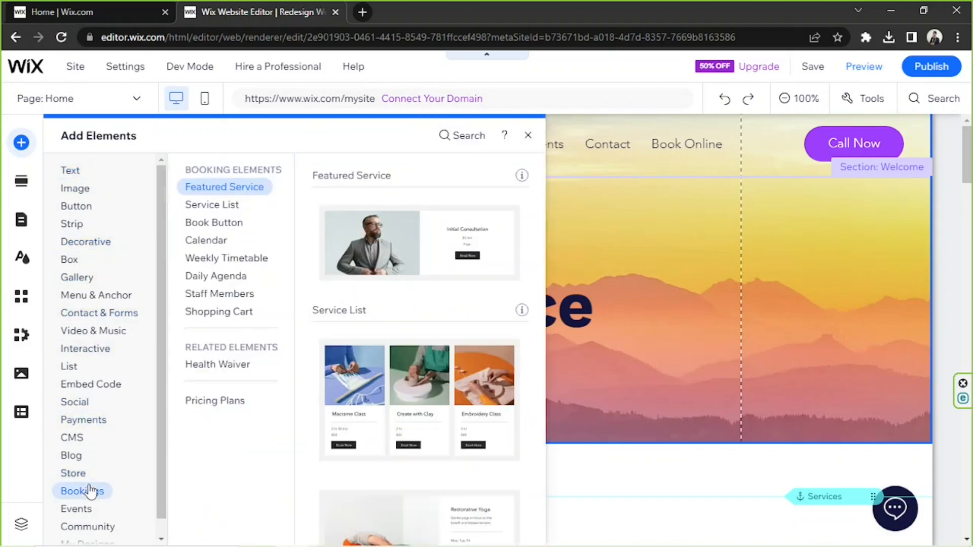
{"action": "left_click", "coordinate": [645, 255]}
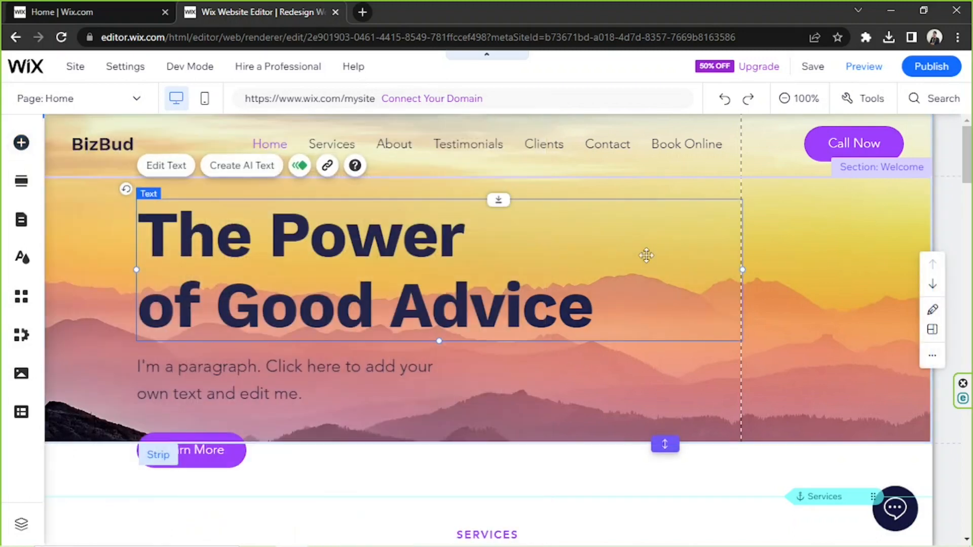
{"action": "left_click", "coordinate": [782, 226]}
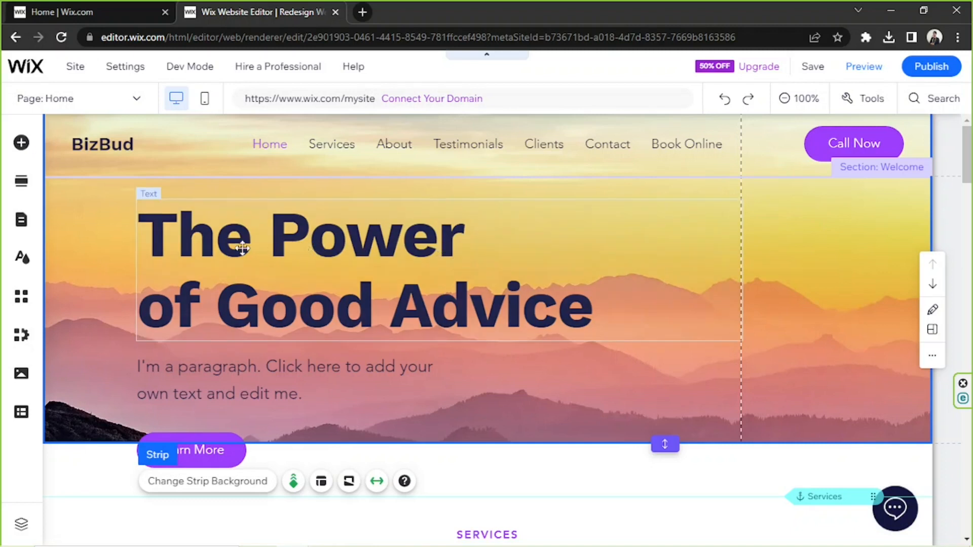
Show the site's pages and menu, select the Services anchor, and look through the home page's sections
{"action": "left_click", "coordinate": [22, 221]}
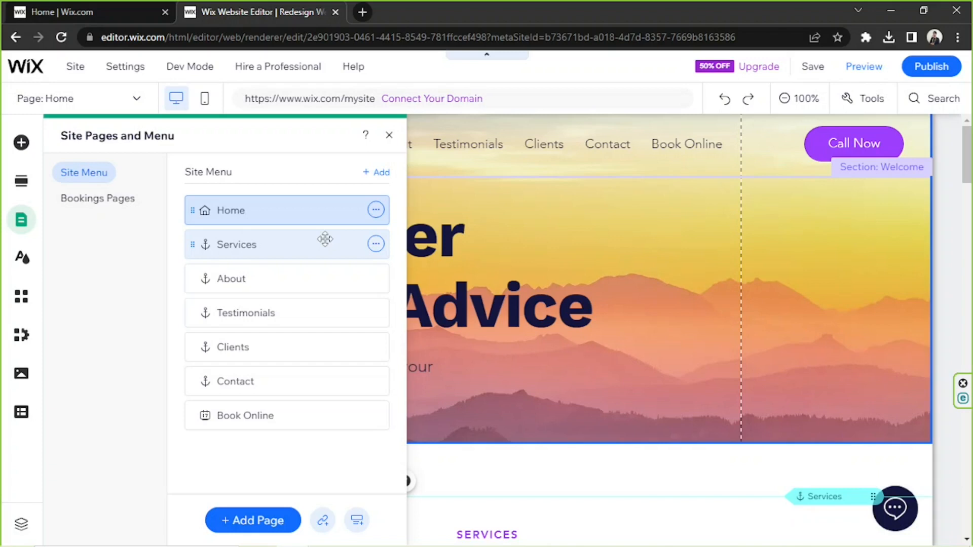
{"action": "left_click", "coordinate": [238, 252]}
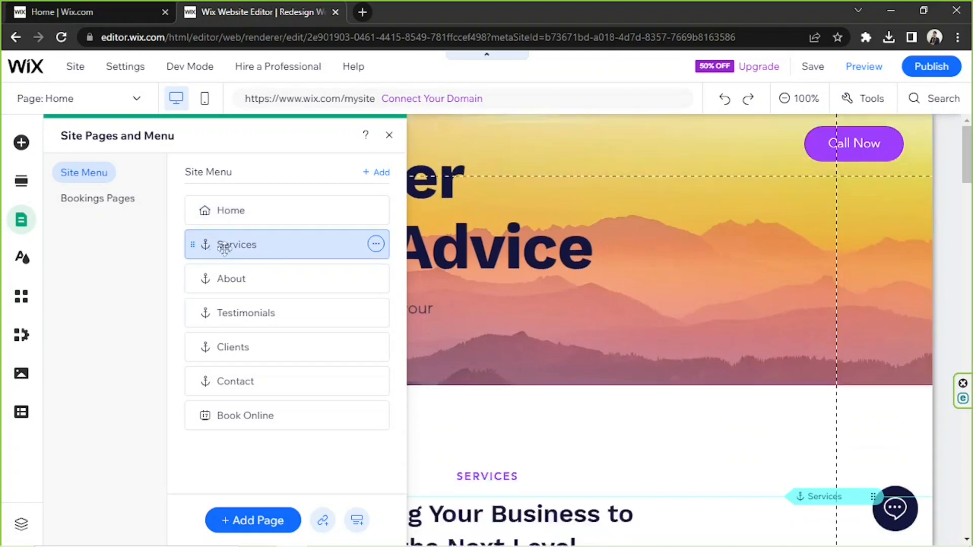
{"action": "scroll", "coordinate": [619, 284], "scroll_direction": "up", "scroll_amount": 5}
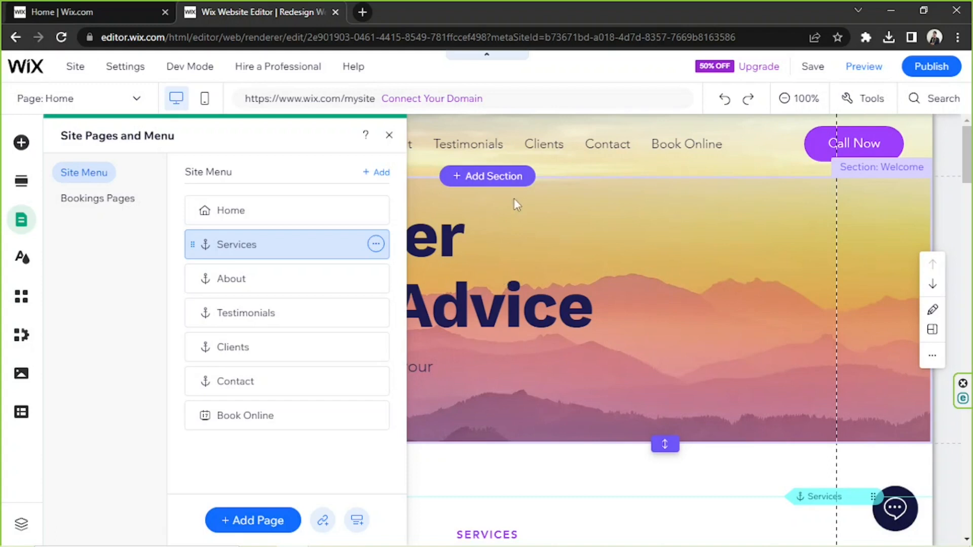
{"action": "scroll", "coordinate": [514, 184], "scroll_direction": "down", "scroll_amount": 7}
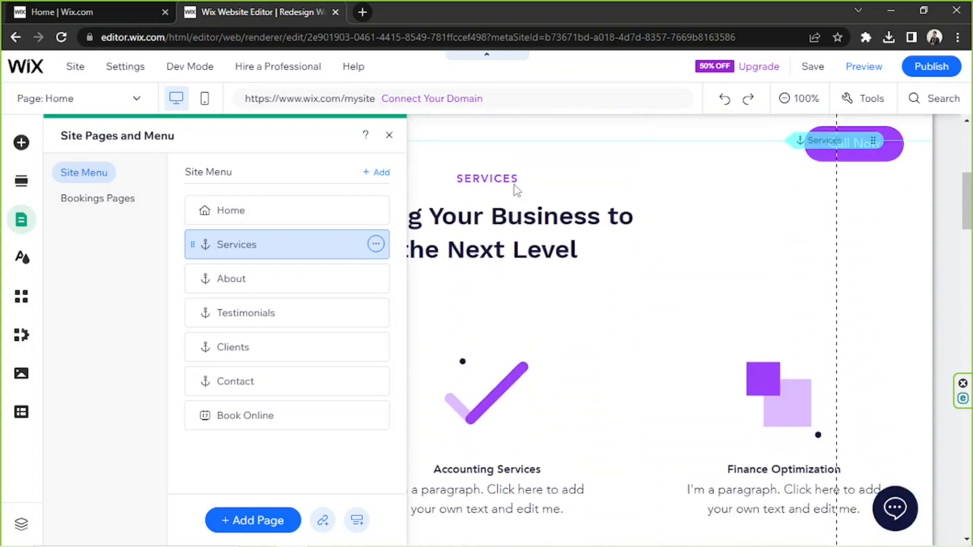
{"action": "scroll", "coordinate": [513, 184], "scroll_direction": "down", "scroll_amount": 6}
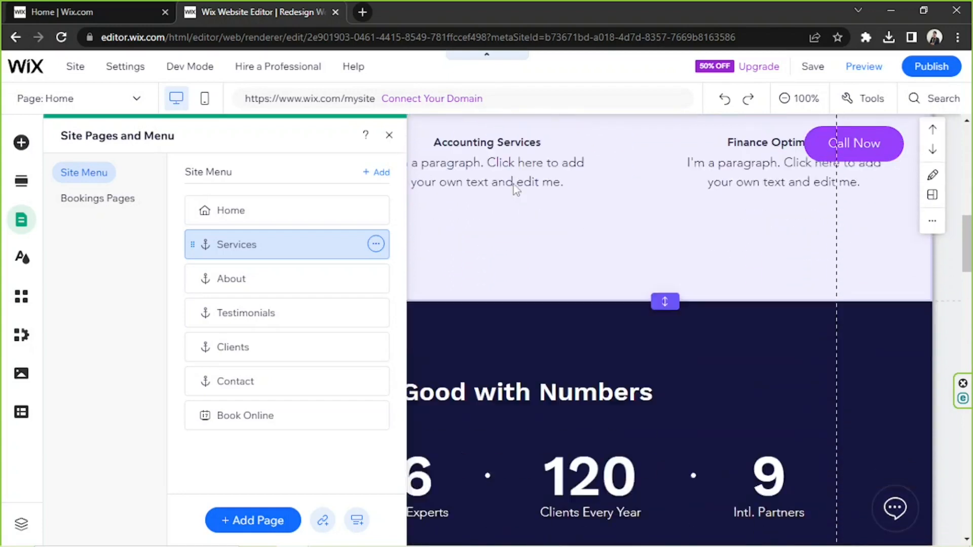
{"action": "scroll", "coordinate": [513, 185], "scroll_direction": "down", "scroll_amount": 6}
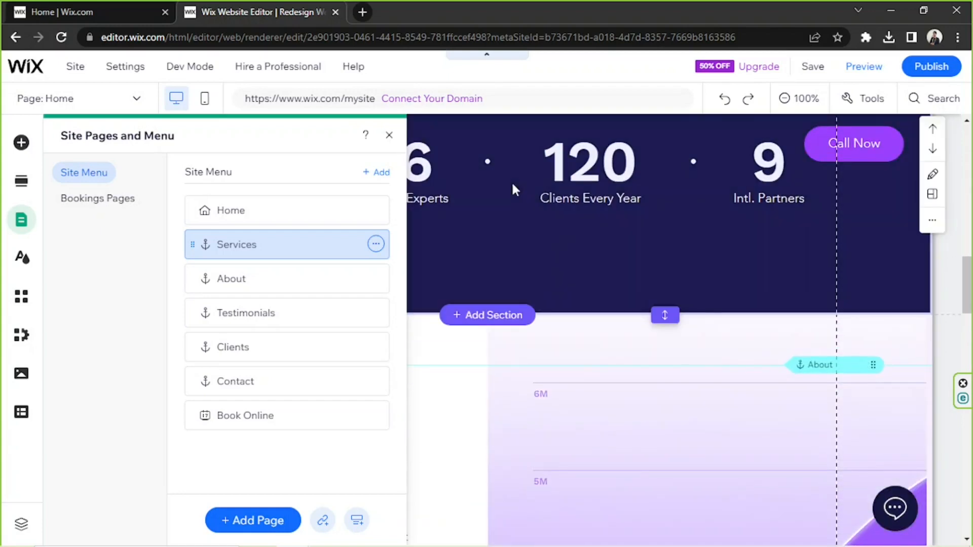
{"action": "scroll", "coordinate": [519, 231], "scroll_direction": "up", "scroll_amount": 10}
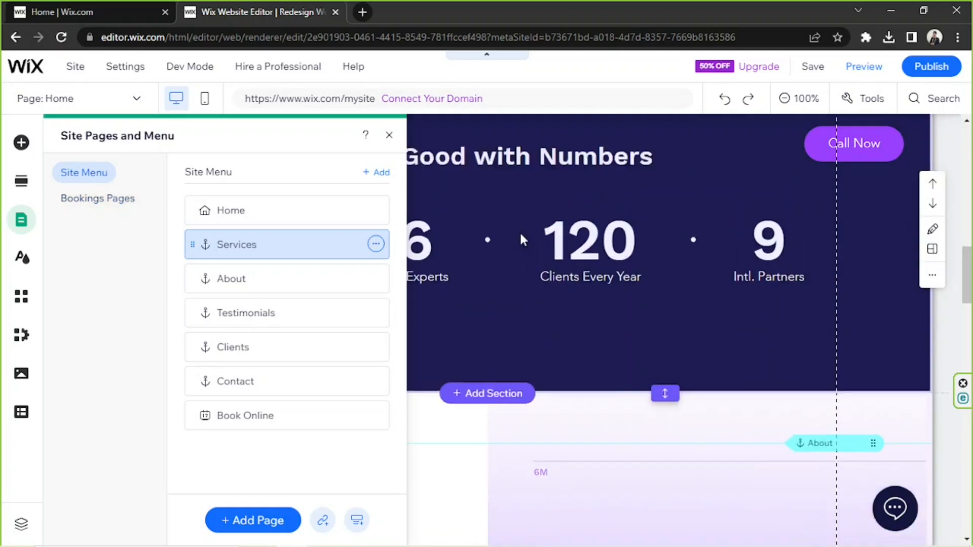
{"action": "scroll", "coordinate": [522, 233], "scroll_direction": "up", "scroll_amount": 6}
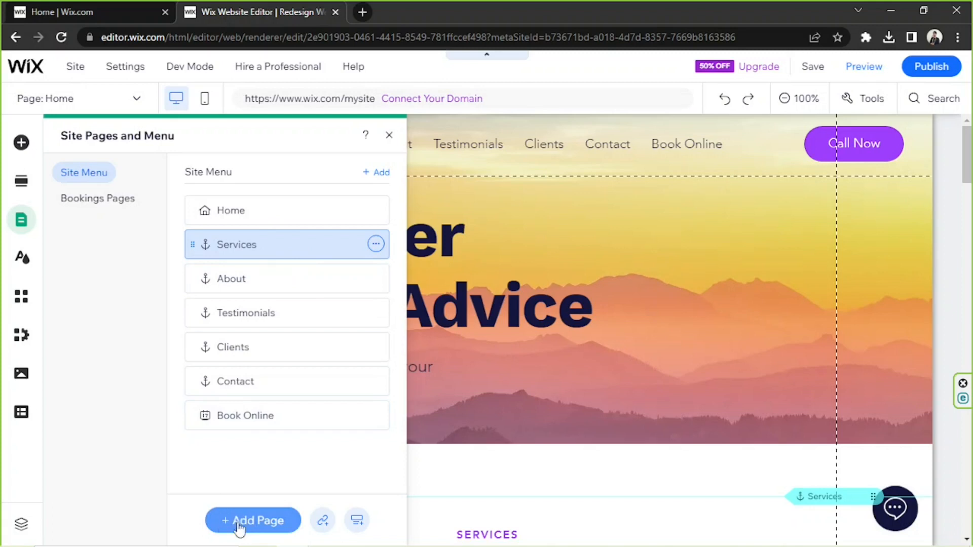
Browse the ready-made templates for a new page in the About and Services categories
{"action": "left_click", "coordinate": [254, 525]}
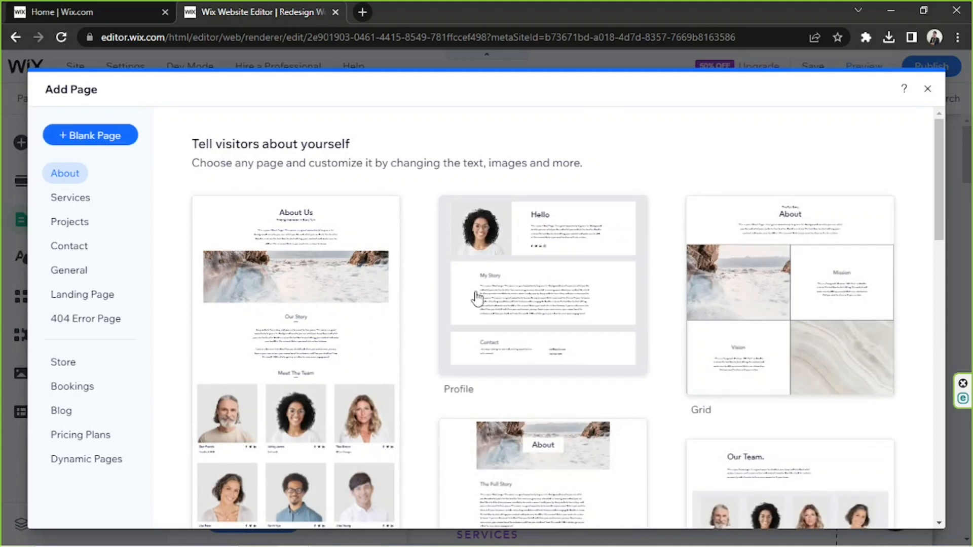
{"action": "scroll", "coordinate": [504, 220], "scroll_direction": "down", "scroll_amount": 5}
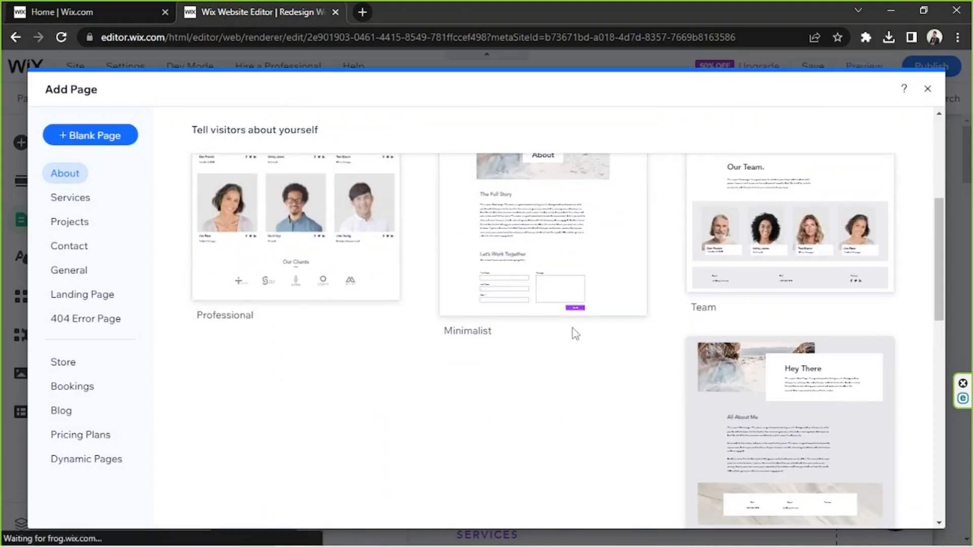
{"action": "scroll", "coordinate": [573, 330], "scroll_direction": "up", "scroll_amount": 5}
{"action": "left_click", "coordinate": [562, 268]}
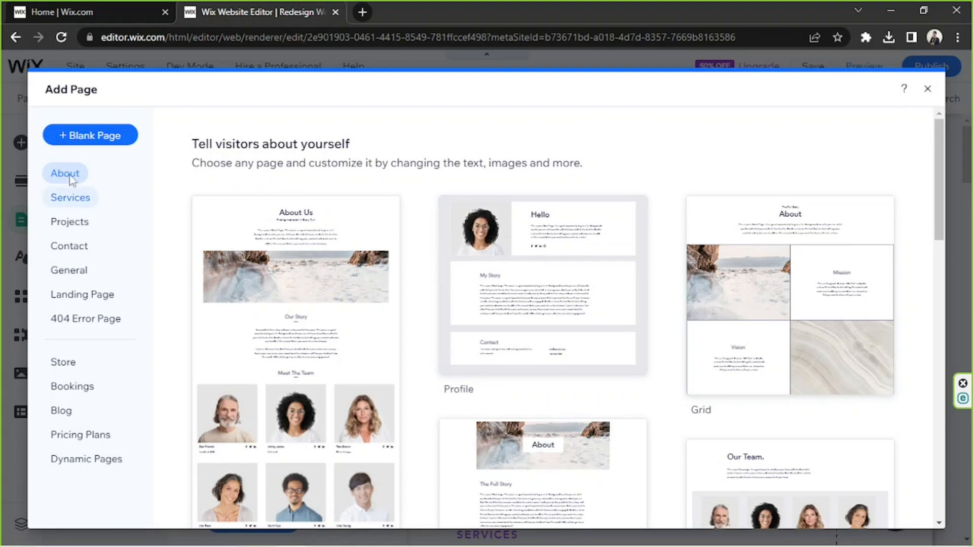
{"action": "left_click", "coordinate": [72, 202]}
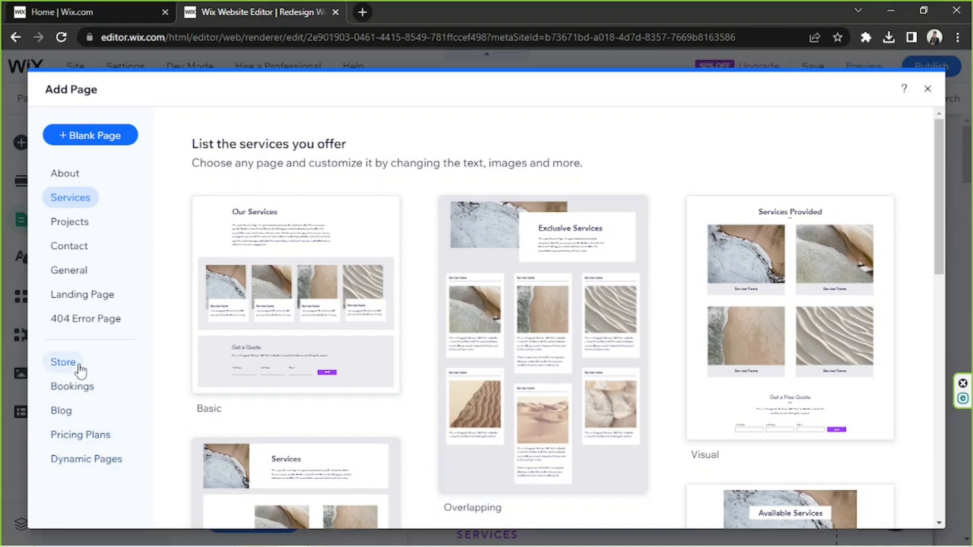
Close the page templates and the site menu, and switch the home page to the mobile editor
{"action": "left_click", "coordinate": [928, 91]}
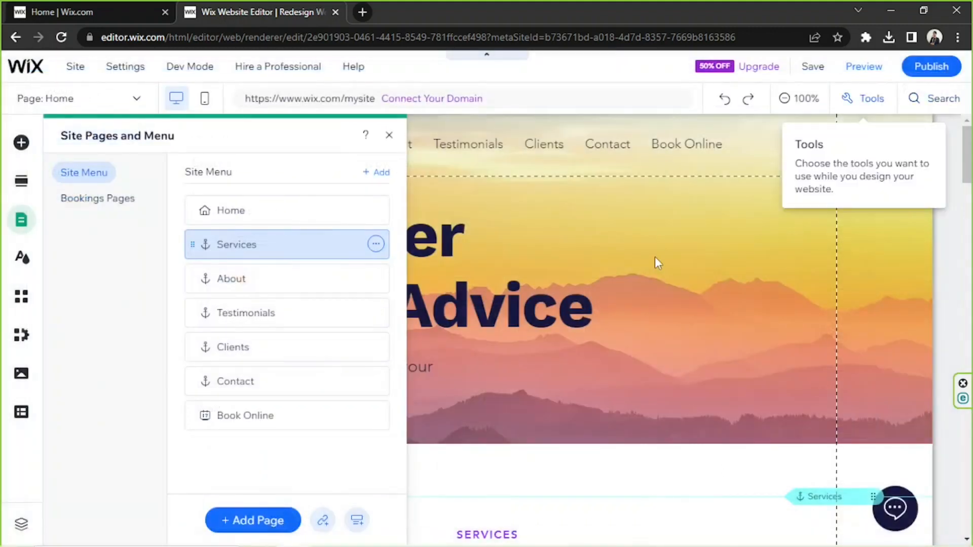
{"action": "left_click", "coordinate": [655, 256]}
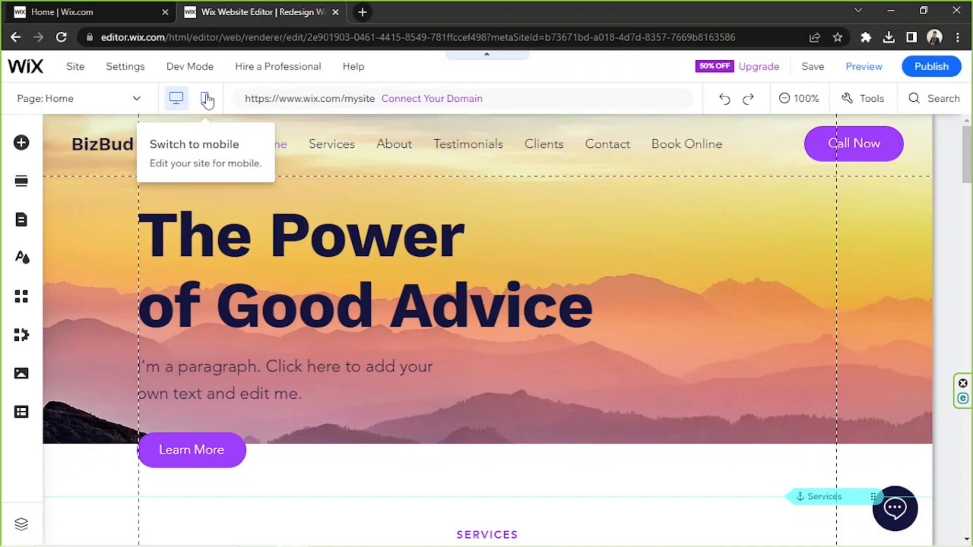
{"action": "left_click", "coordinate": [206, 100]}
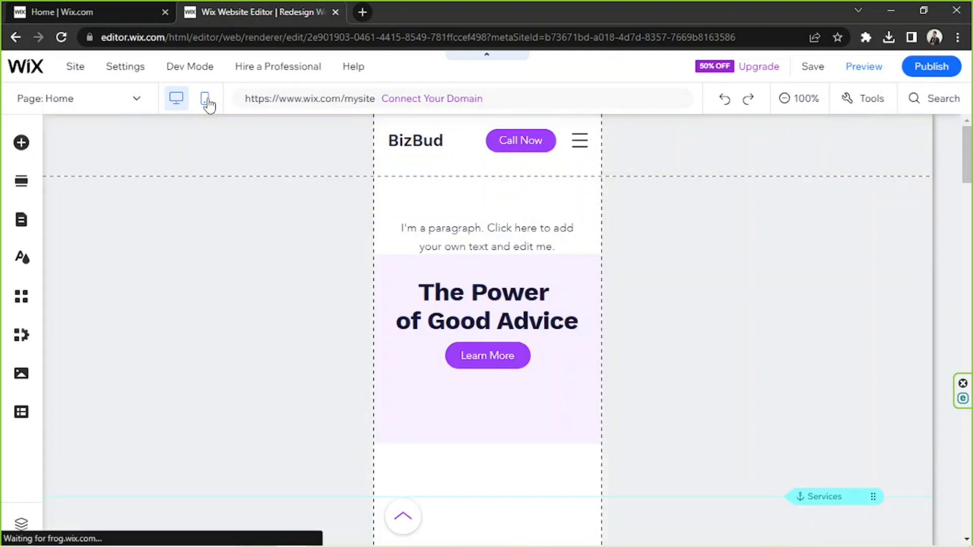
{"action": "left_click", "coordinate": [451, 152]}
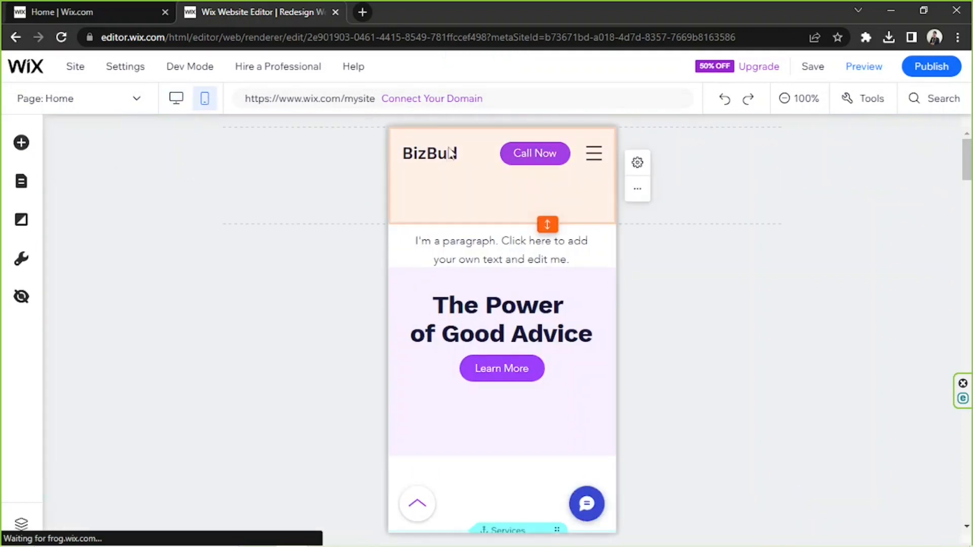
{"action": "left_click", "coordinate": [657, 332]}
Look through the mobile version of the home page from header to contact section, and return to the desktop editor
{"action": "scroll", "coordinate": [622, 274], "scroll_direction": "down", "scroll_amount": 10}
{"action": "scroll", "coordinate": [619, 274], "scroll_direction": "down", "scroll_amount": 15}
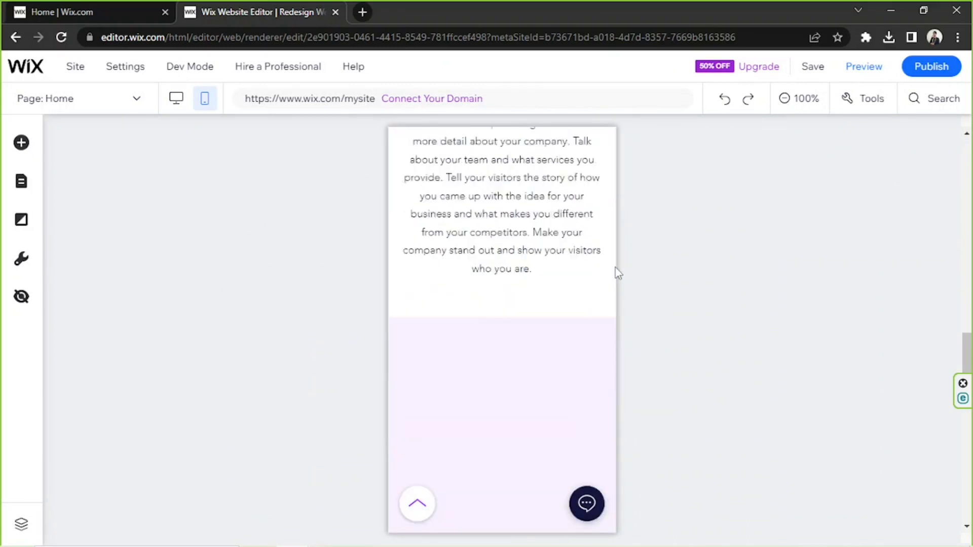
{"action": "scroll", "coordinate": [617, 272], "scroll_direction": "down", "scroll_amount": 15}
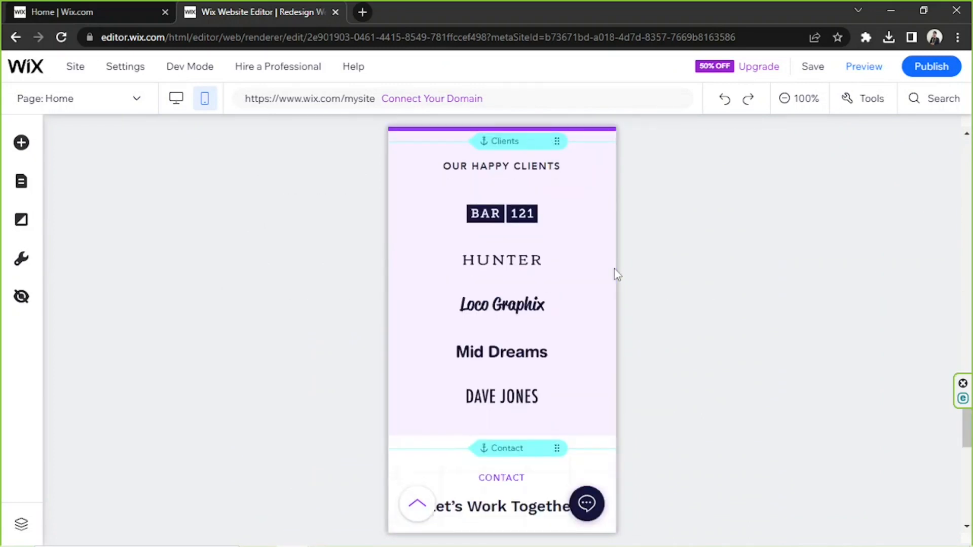
{"action": "scroll", "coordinate": [617, 271], "scroll_direction": "down", "scroll_amount": 5}
{"action": "scroll", "coordinate": [617, 274], "scroll_direction": "up", "scroll_amount": 20}
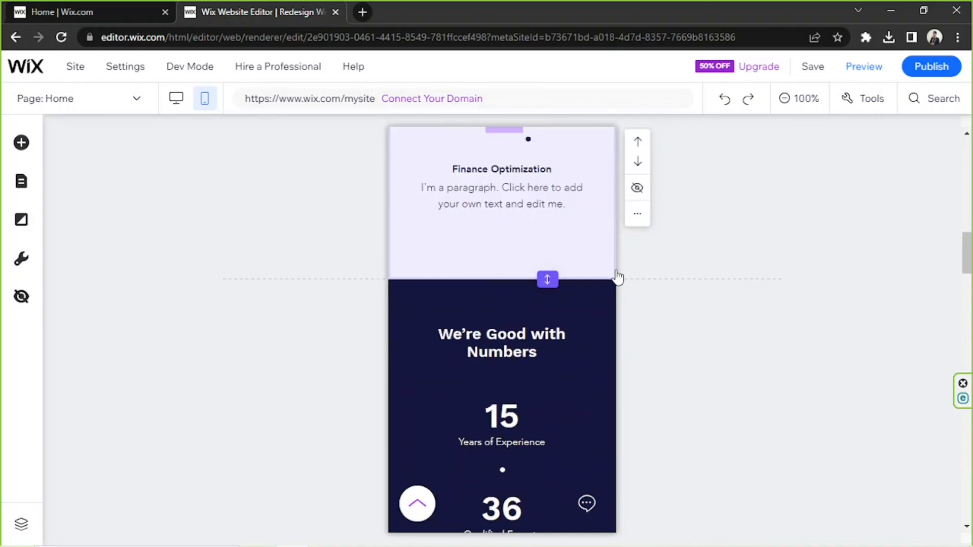
{"action": "scroll", "coordinate": [617, 277], "scroll_direction": "up", "scroll_amount": 15}
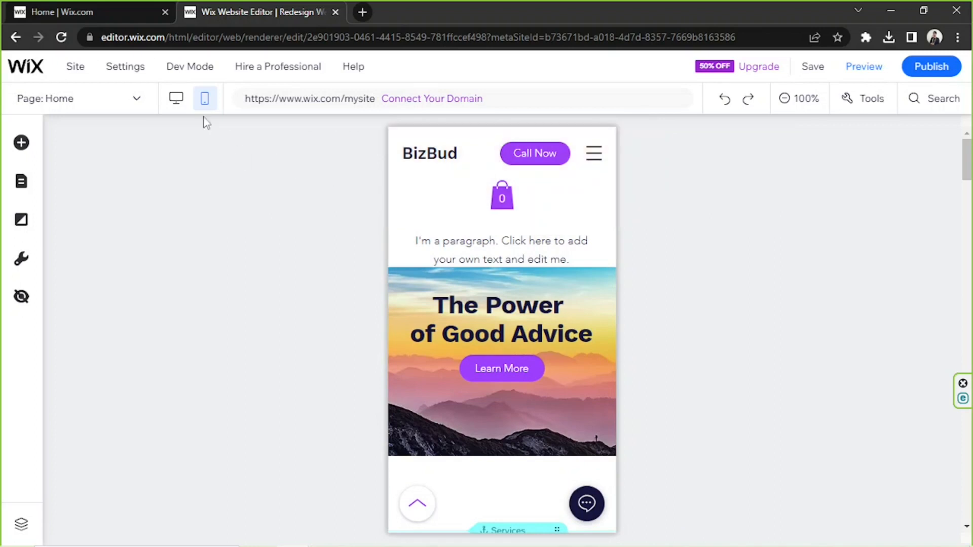
{"action": "left_click", "coordinate": [176, 102]}
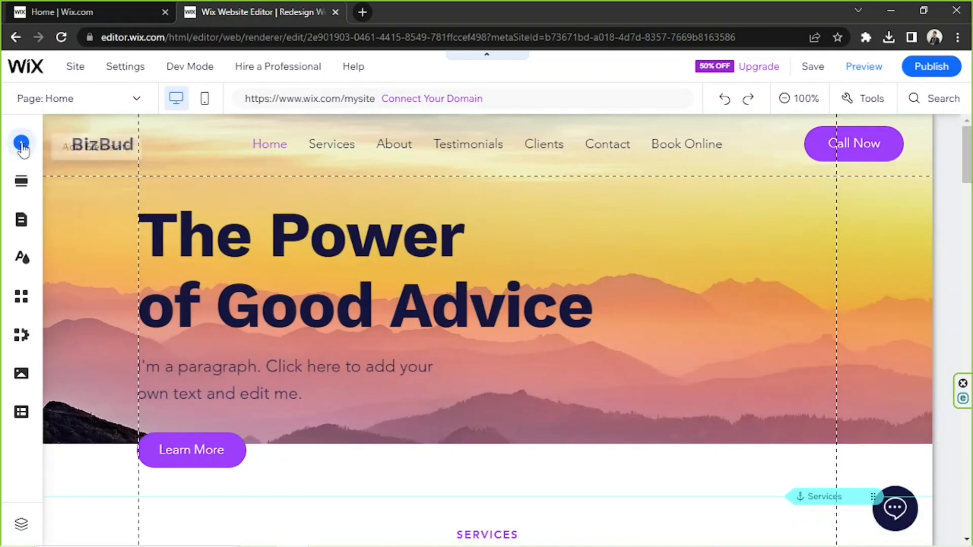
Look over the Welcome section templates, the site menu, and the site design options for theme, background and page transitions
{"action": "left_click", "coordinate": [20, 187]}
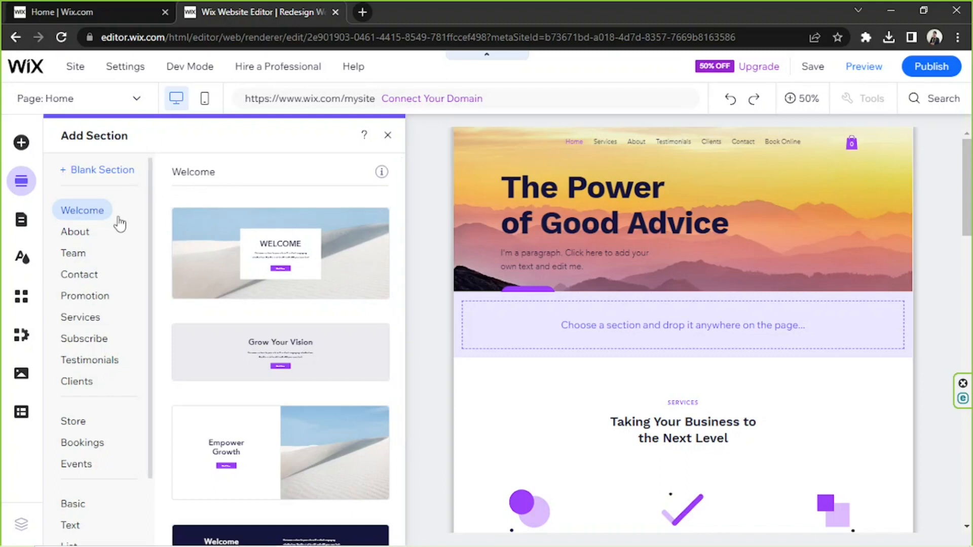
{"action": "scroll", "coordinate": [120, 221], "scroll_direction": "down", "scroll_amount": 3}
{"action": "scroll", "coordinate": [119, 226], "scroll_direction": "up", "scroll_amount": 3}
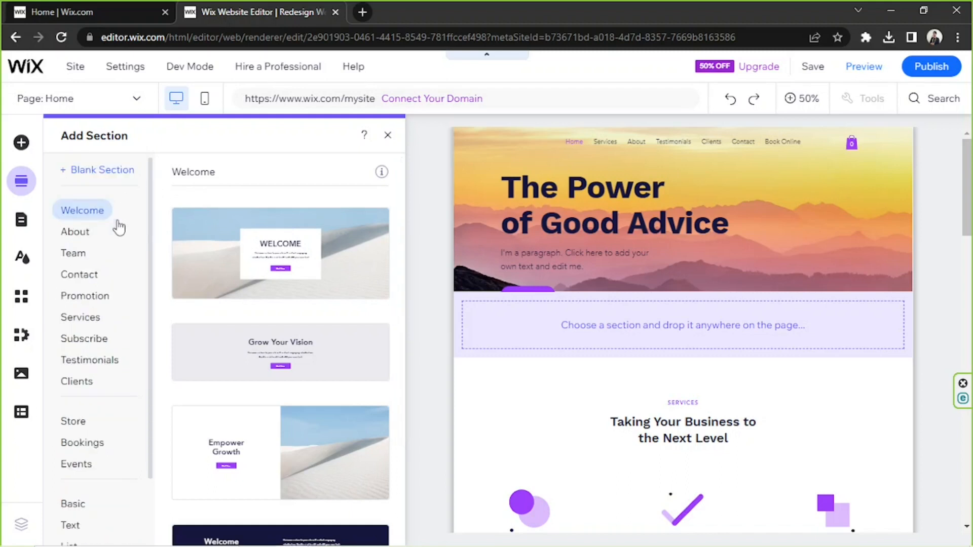
{"action": "left_click", "coordinate": [21, 221]}
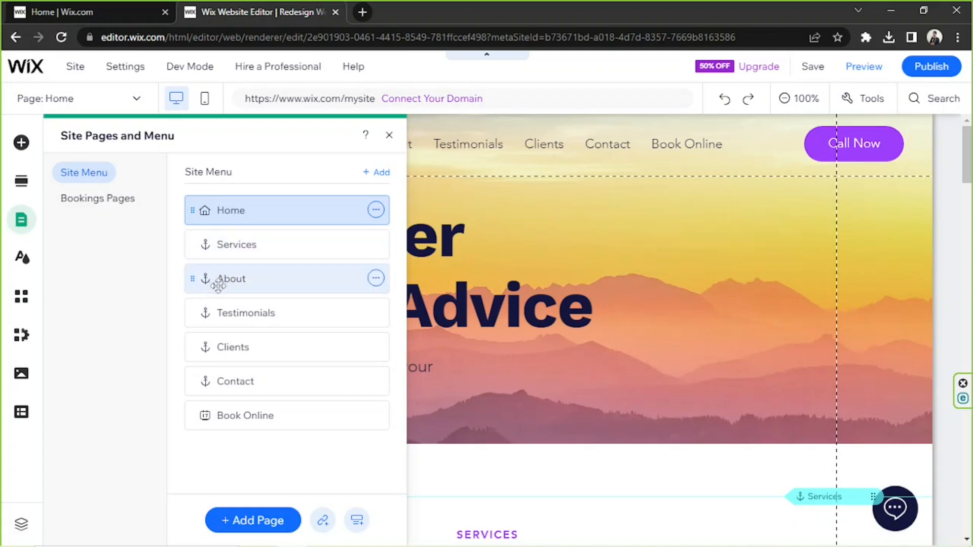
{"action": "left_click", "coordinate": [19, 261]}
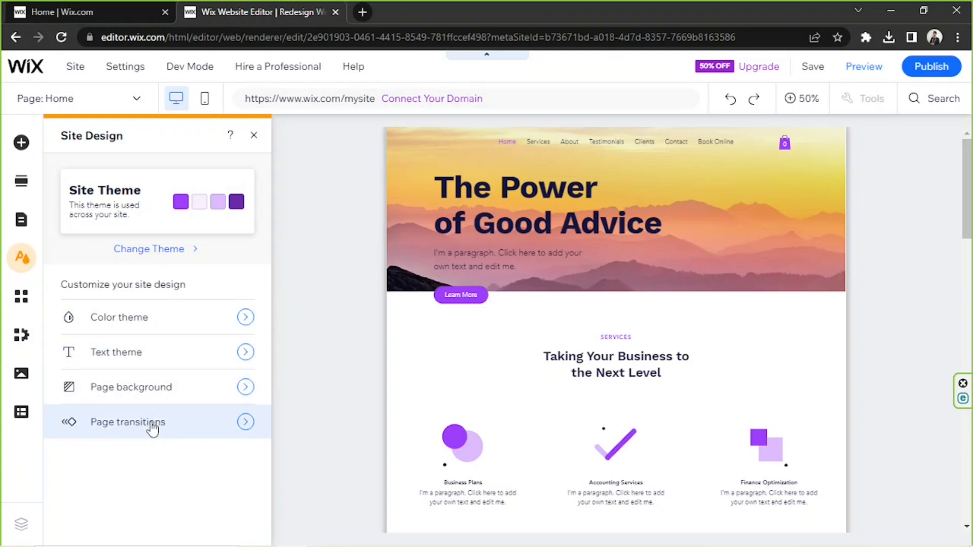
Look over the App Market's trending search topics and recommended apps, and show the My Business tools for Wix Bookings
{"action": "left_click", "coordinate": [22, 304]}
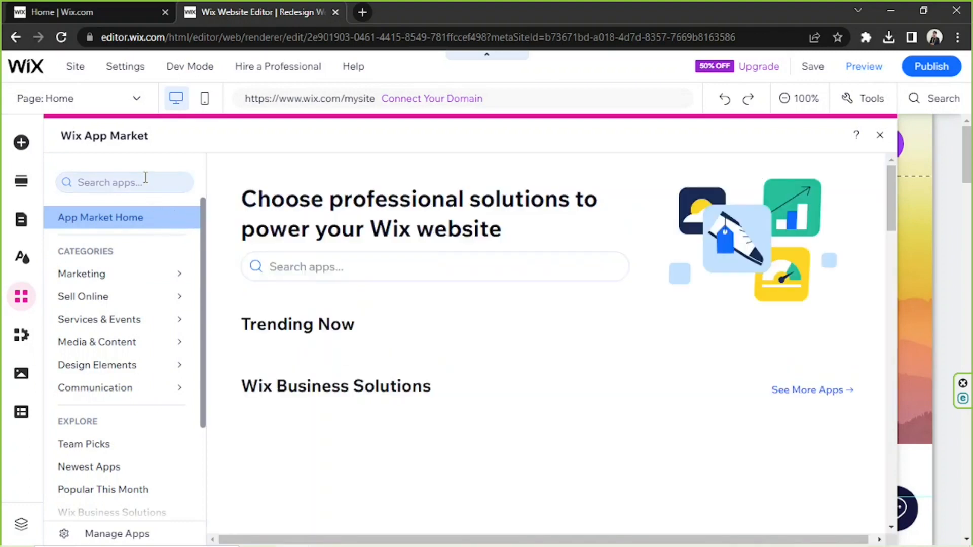
{"action": "left_click", "coordinate": [104, 182]}
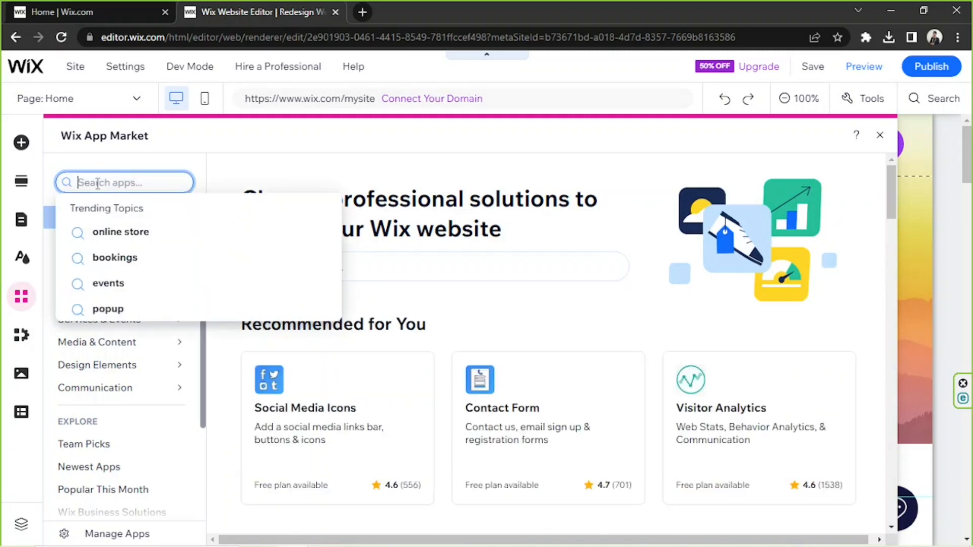
{"action": "scroll", "coordinate": [477, 295], "scroll_direction": "down", "scroll_amount": 3}
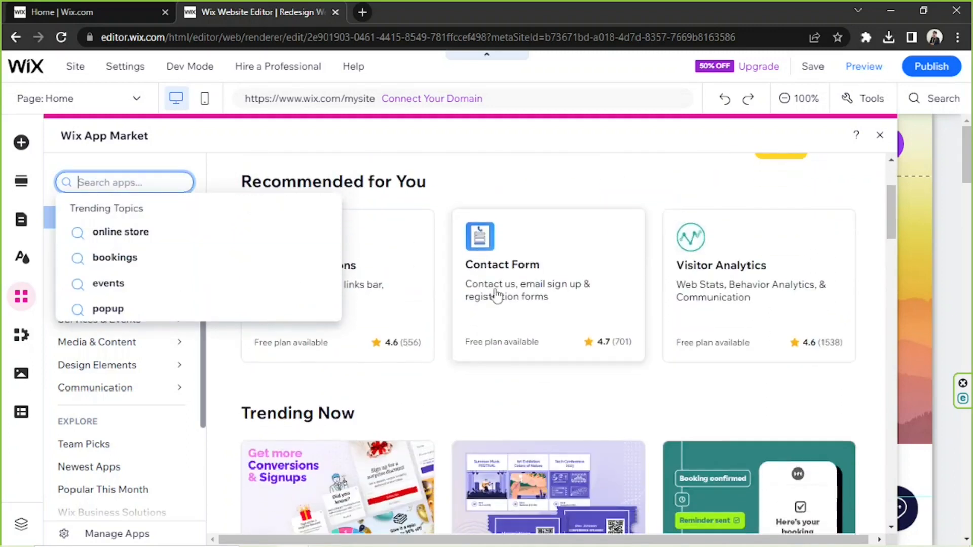
{"action": "left_click", "coordinate": [465, 383]}
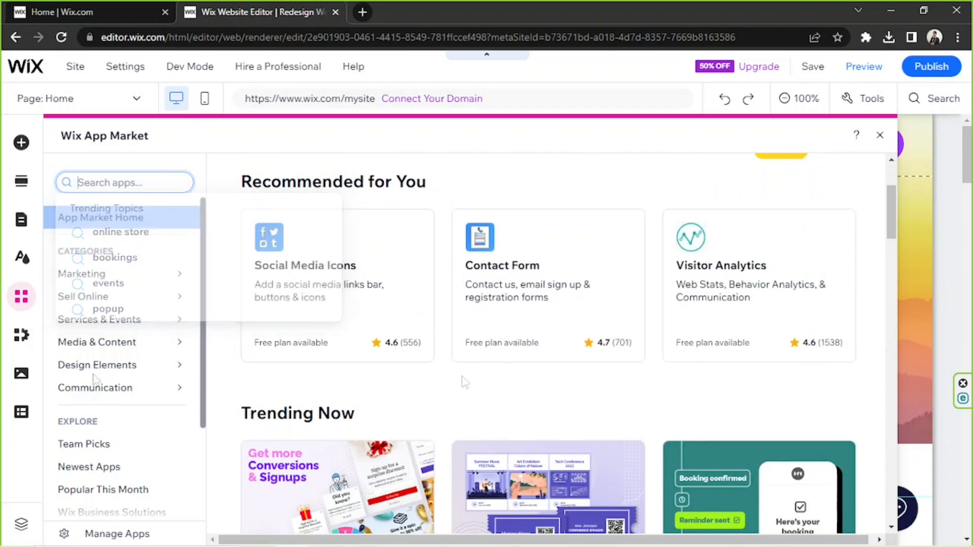
{"action": "left_click", "coordinate": [21, 335]}
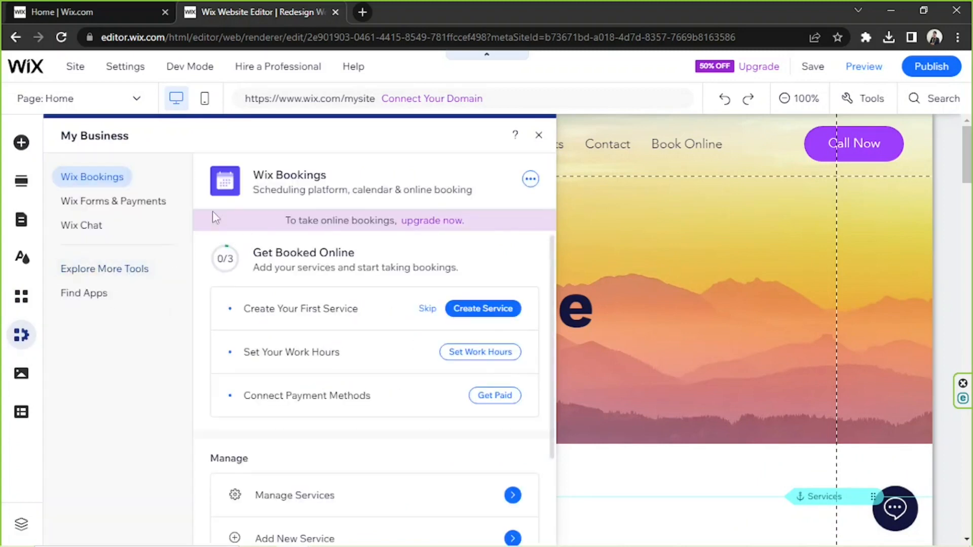
Browse the site files and the free Wix and Shutterstock images and videos in the media library, and look over the CMS introduction
{"action": "left_click", "coordinate": [19, 375]}
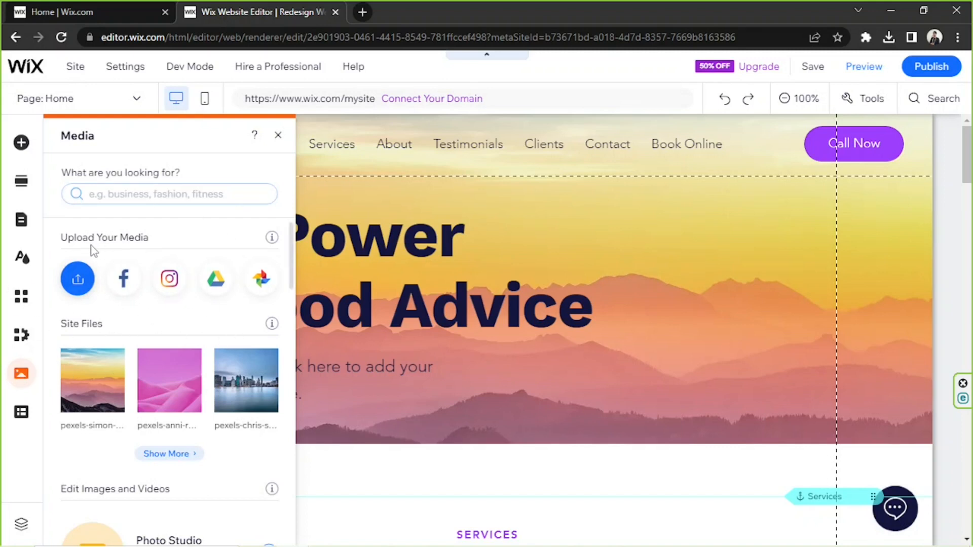
{"action": "scroll", "coordinate": [91, 269], "scroll_direction": "down", "scroll_amount": 7}
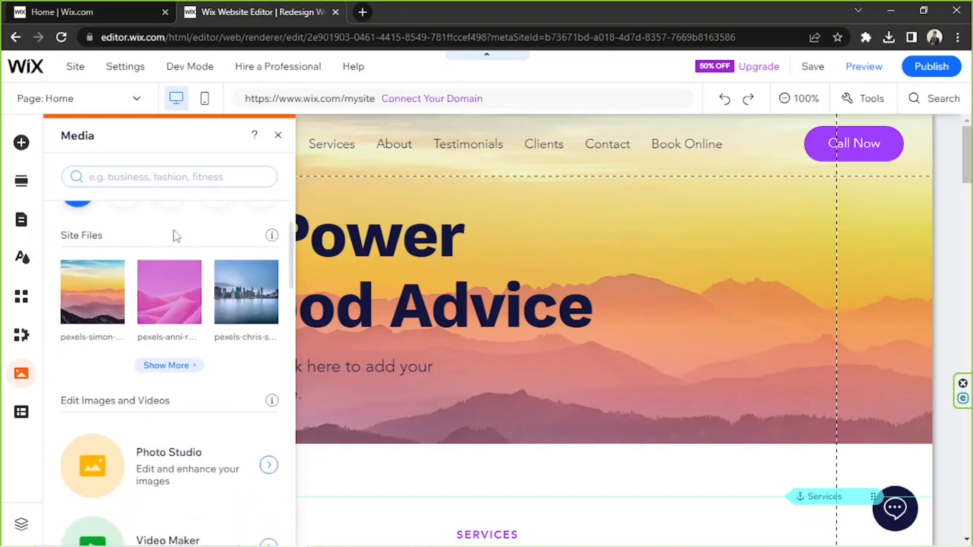
{"action": "scroll", "coordinate": [167, 243], "scroll_direction": "down", "scroll_amount": 6}
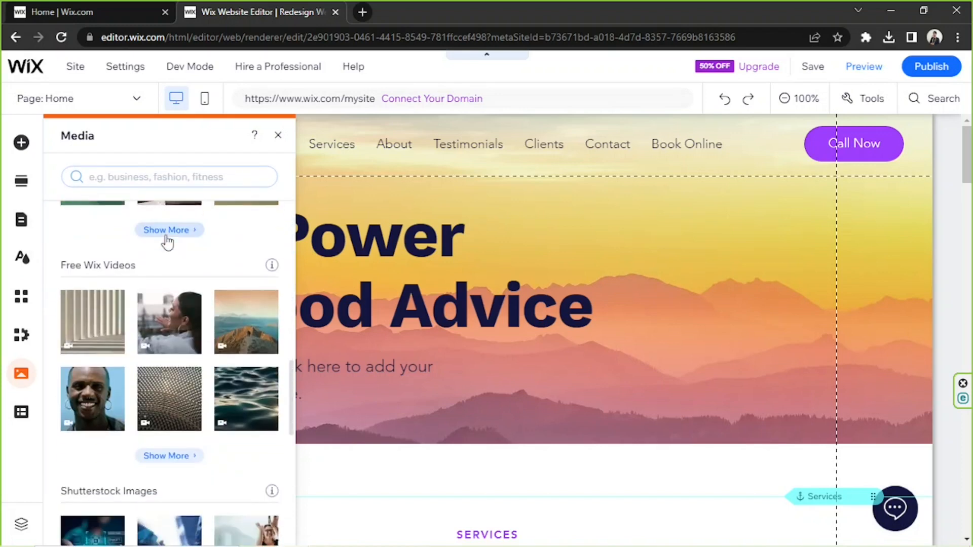
{"action": "scroll", "coordinate": [135, 307], "scroll_direction": "up", "scroll_amount": 5}
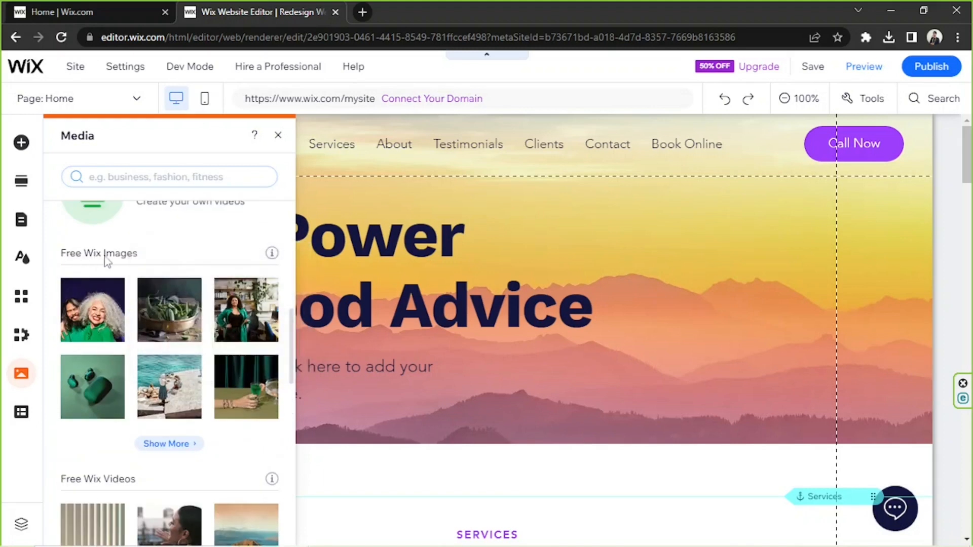
{"action": "scroll", "coordinate": [123, 261], "scroll_direction": "down", "scroll_amount": 3}
{"action": "scroll", "coordinate": [109, 279], "scroll_direction": "down", "scroll_amount": 2}
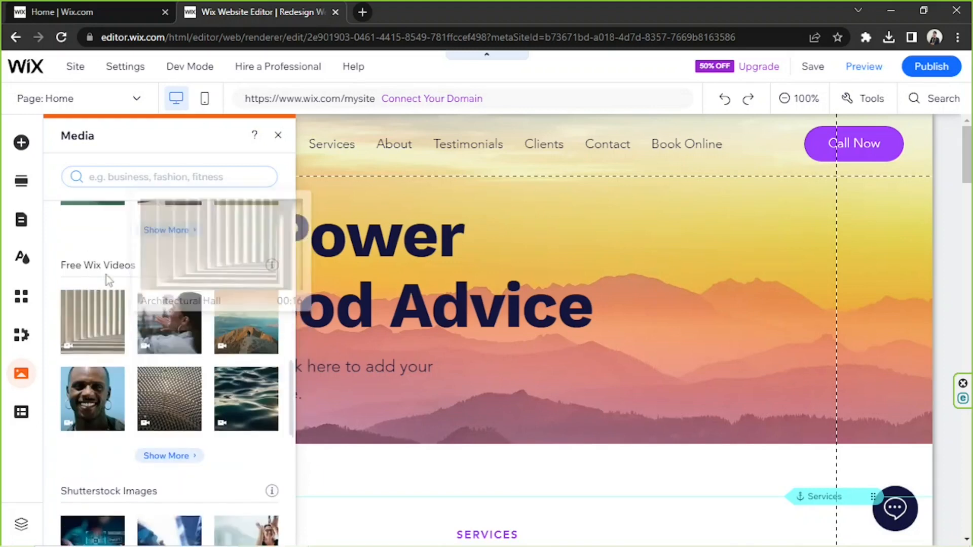
{"action": "scroll", "coordinate": [105, 266], "scroll_direction": "down", "scroll_amount": 3}
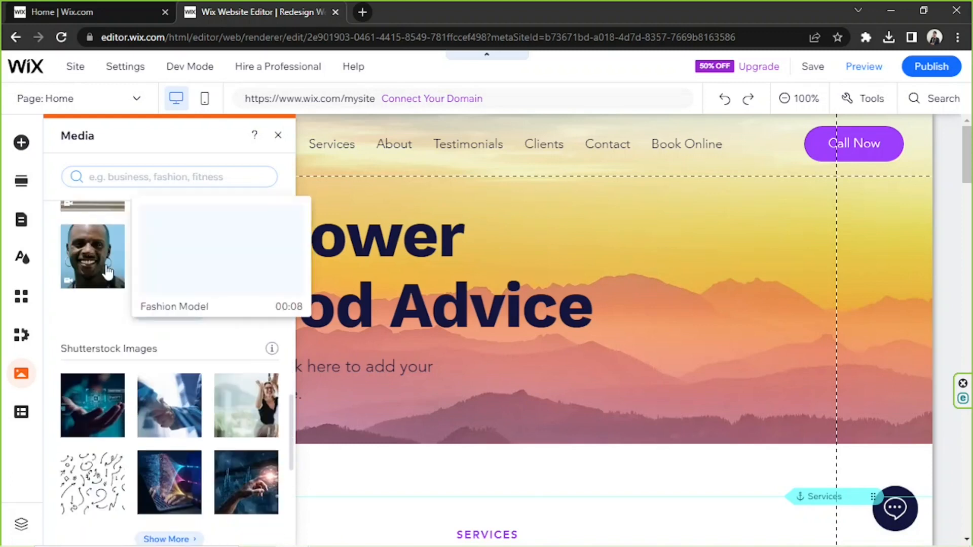
{"action": "scroll", "coordinate": [105, 265], "scroll_direction": "down", "scroll_amount": 2}
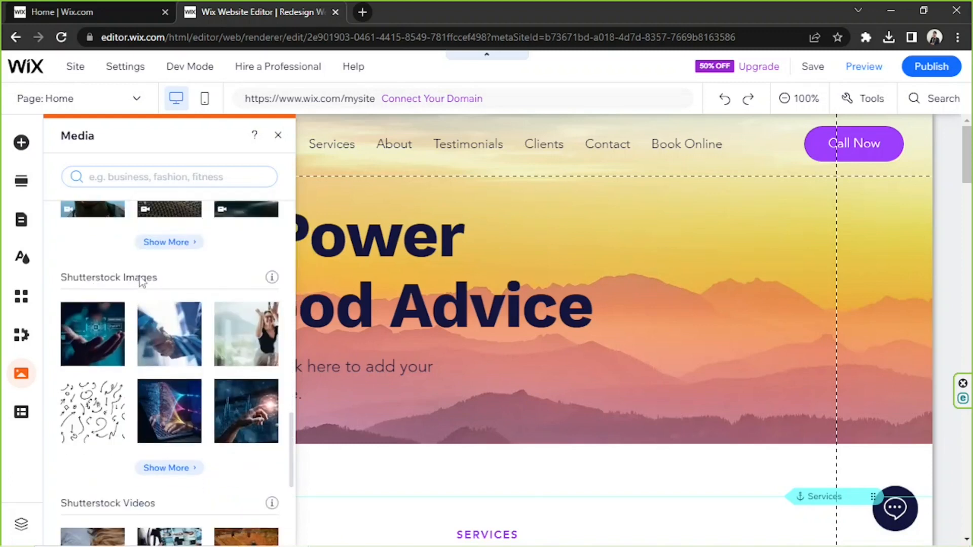
{"action": "scroll", "coordinate": [143, 278], "scroll_direction": "down", "scroll_amount": 3}
{"action": "scroll", "coordinate": [123, 312], "scroll_direction": "down", "scroll_amount": 2}
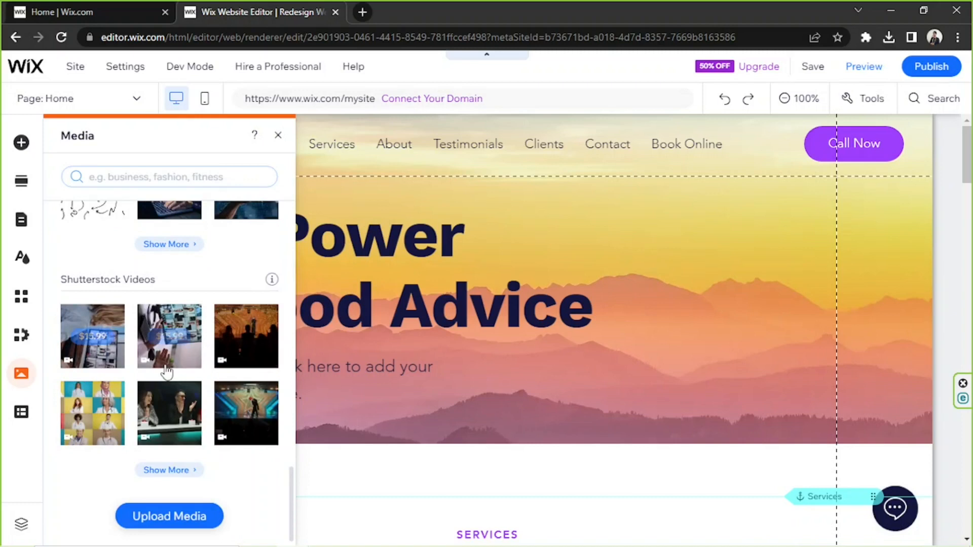
{"action": "mouse_move", "coordinate": [164, 369]}
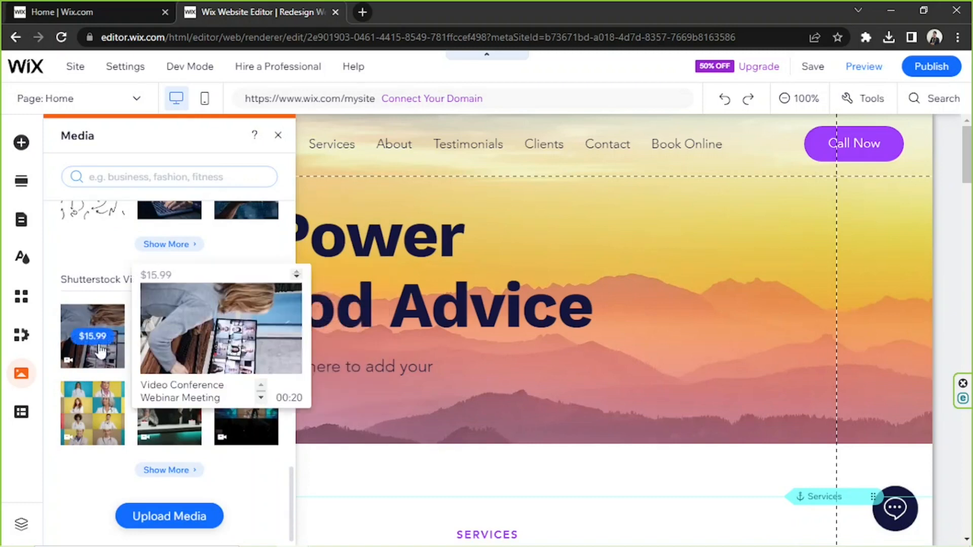
{"action": "left_click", "coordinate": [24, 417]}
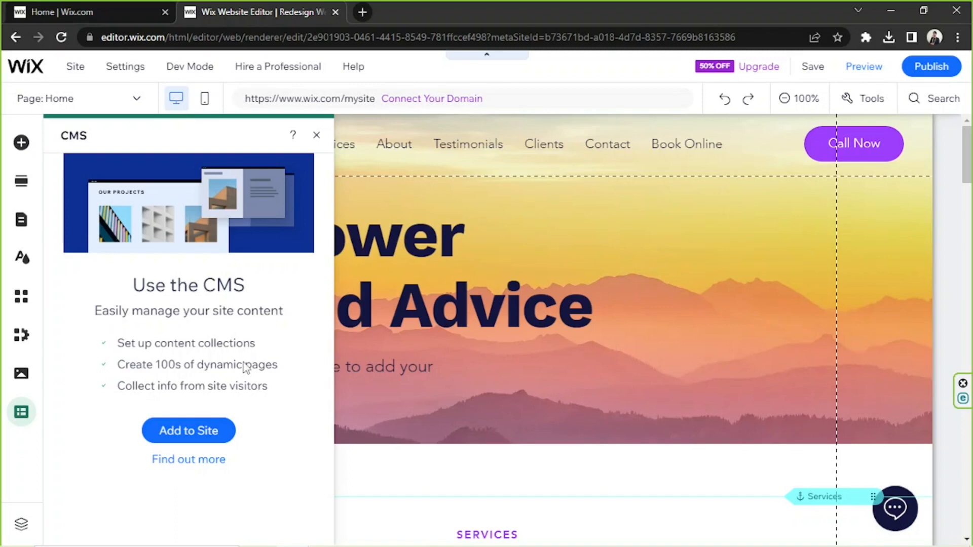
{"action": "left_click", "coordinate": [683, 284]}
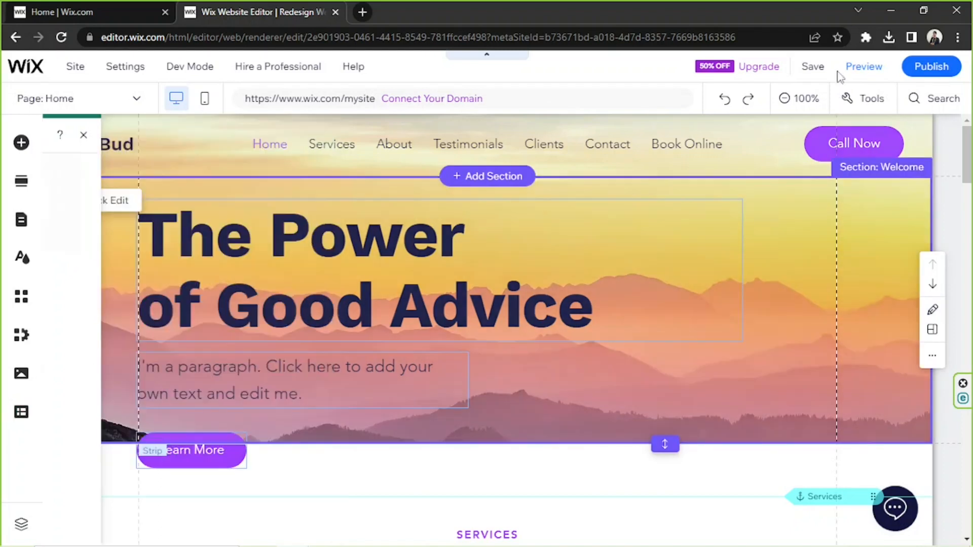
Preview the desktop home page, examine its sections down to the map and footer, and return to the editor
{"action": "left_click", "coordinate": [859, 71]}
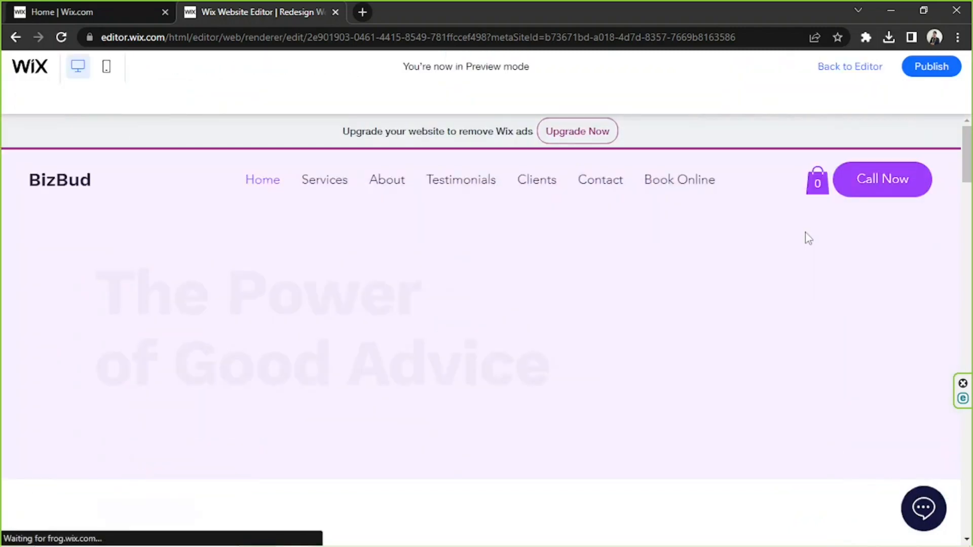
{"action": "scroll", "coordinate": [805, 232], "scroll_direction": "down", "scroll_amount": 10}
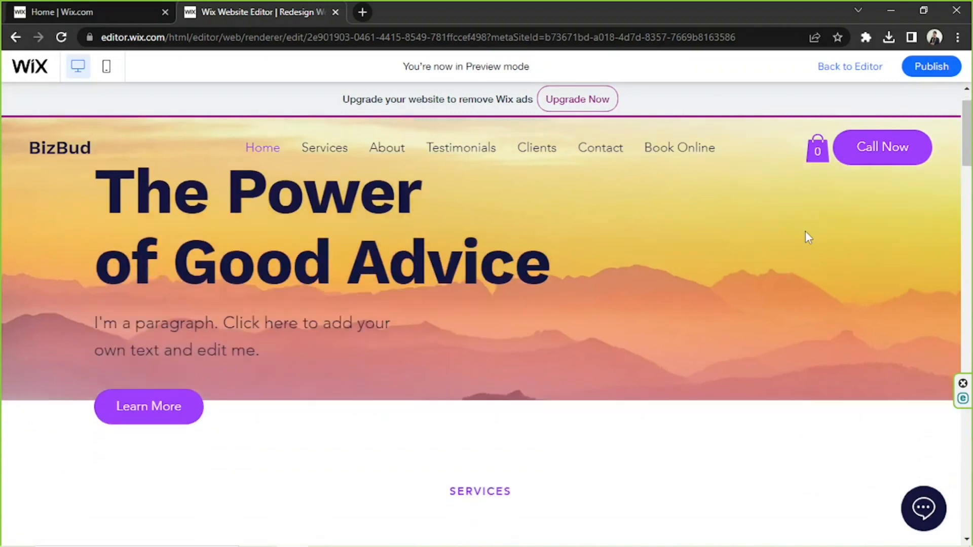
{"action": "scroll", "coordinate": [806, 231], "scroll_direction": "down", "scroll_amount": 5}
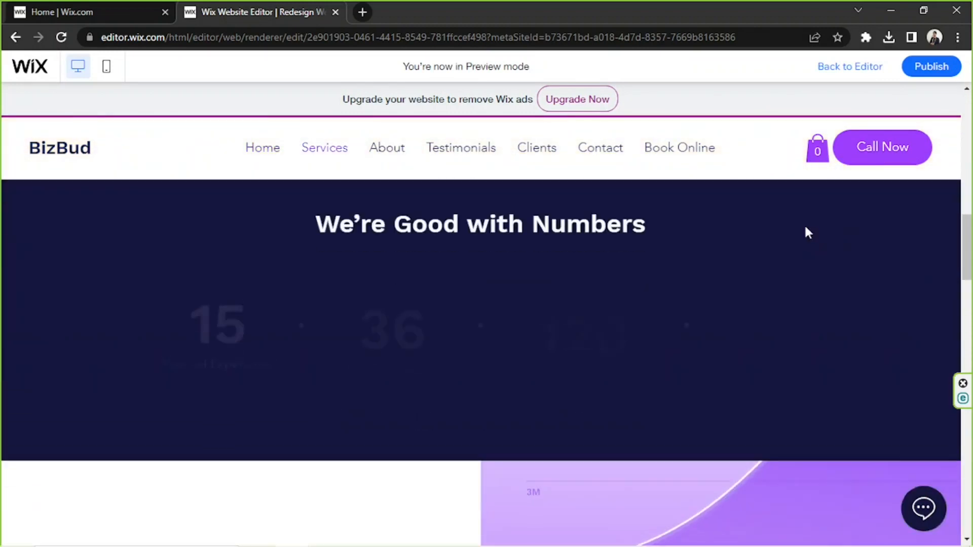
{"action": "scroll", "coordinate": [806, 231], "scroll_direction": "down", "scroll_amount": 4}
{"action": "scroll", "coordinate": [807, 232], "scroll_direction": "down", "scroll_amount": 15}
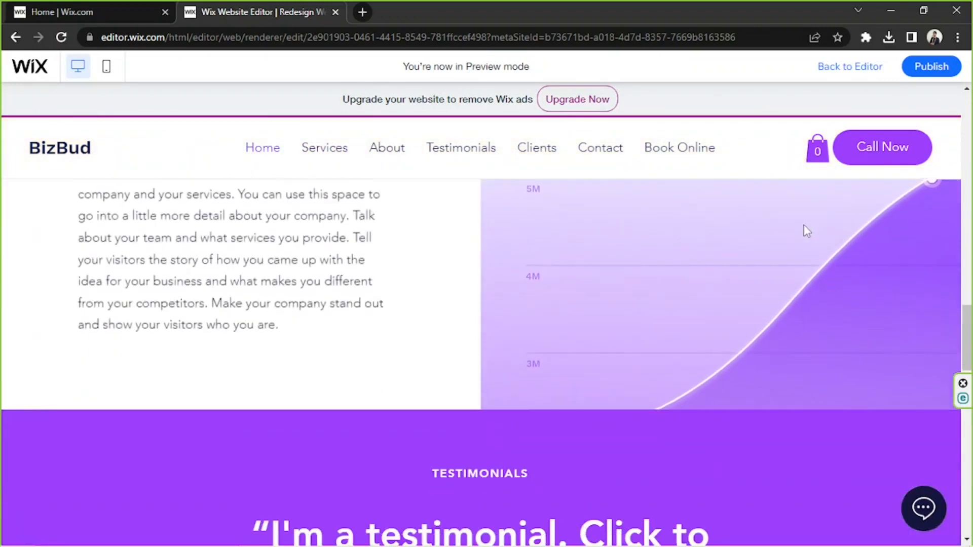
{"action": "scroll", "coordinate": [806, 230], "scroll_direction": "down", "scroll_amount": 10}
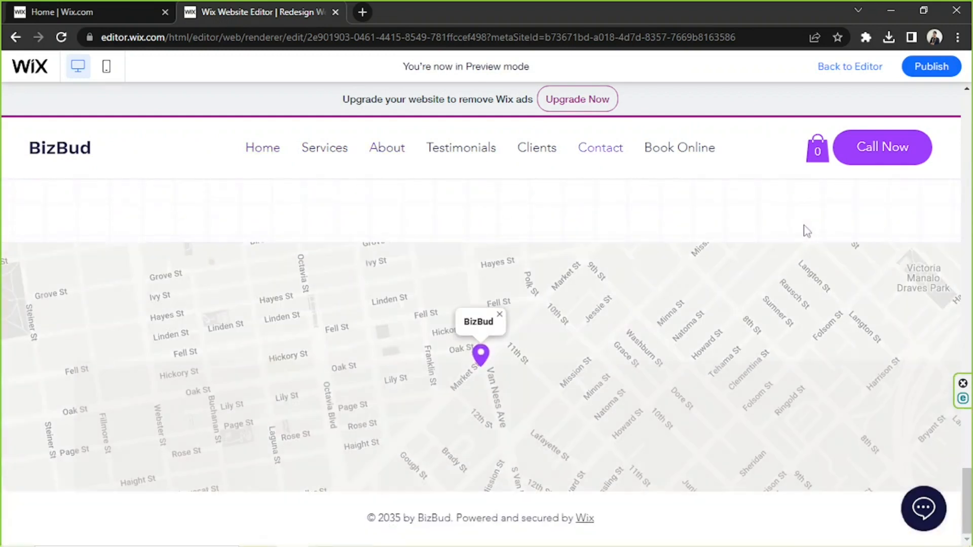
{"action": "scroll", "coordinate": [806, 231], "scroll_direction": "up", "scroll_amount": 20}
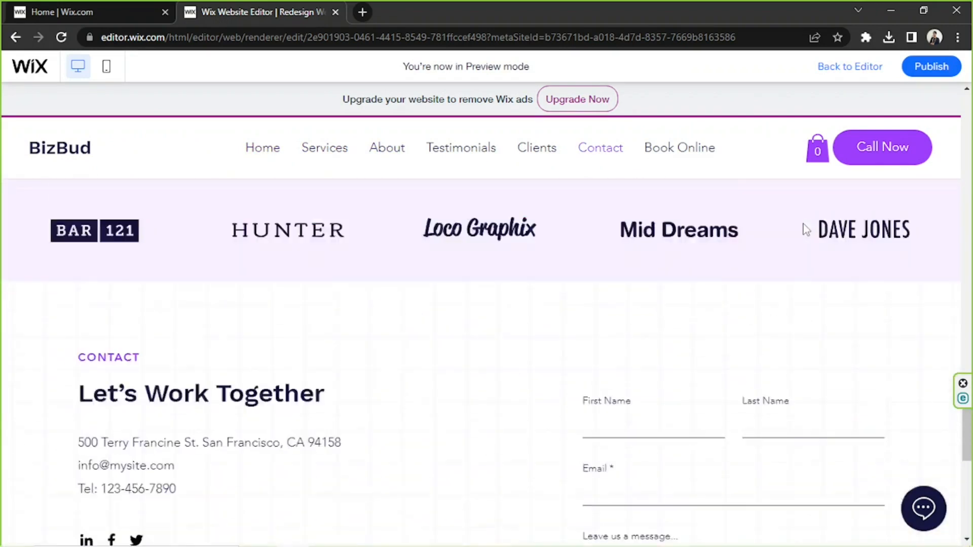
{"action": "scroll", "coordinate": [805, 221], "scroll_direction": "up", "scroll_amount": 5}
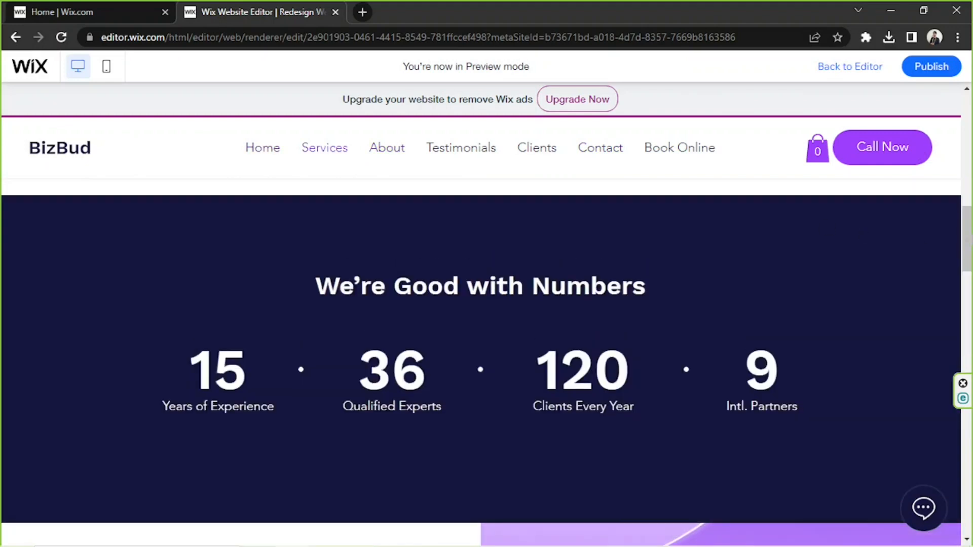
{"action": "left_click", "coordinate": [852, 71]}
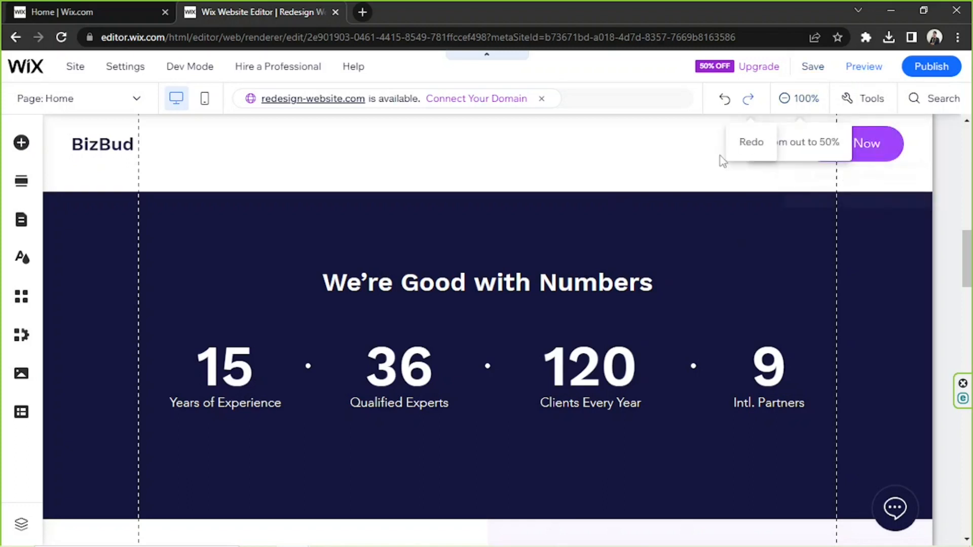
{"action": "left_click", "coordinate": [747, 207]}
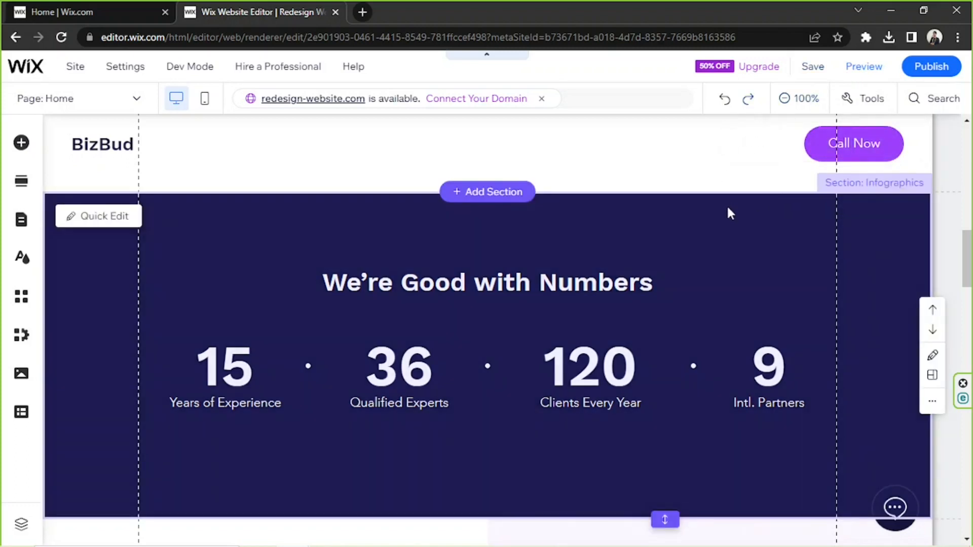
{"action": "mouse_move", "coordinate": [766, 203]}
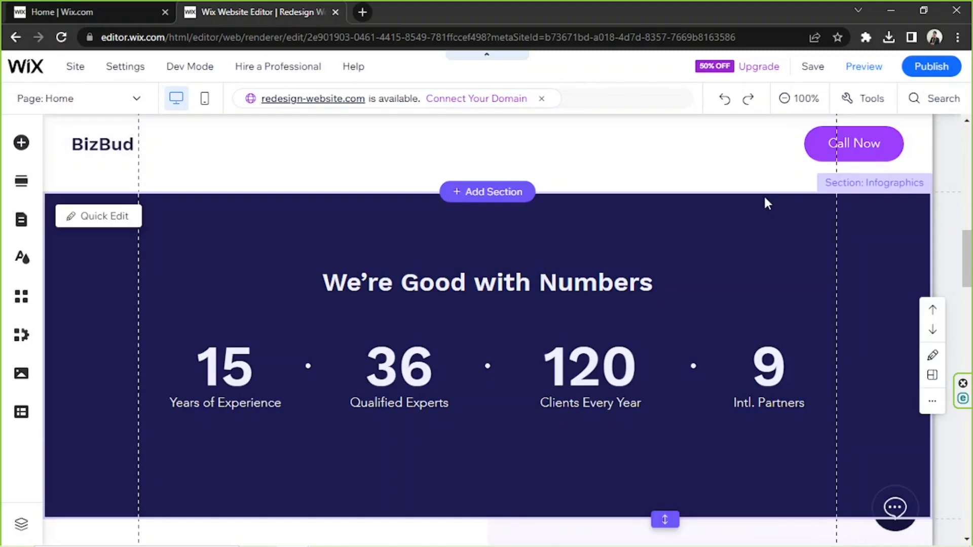